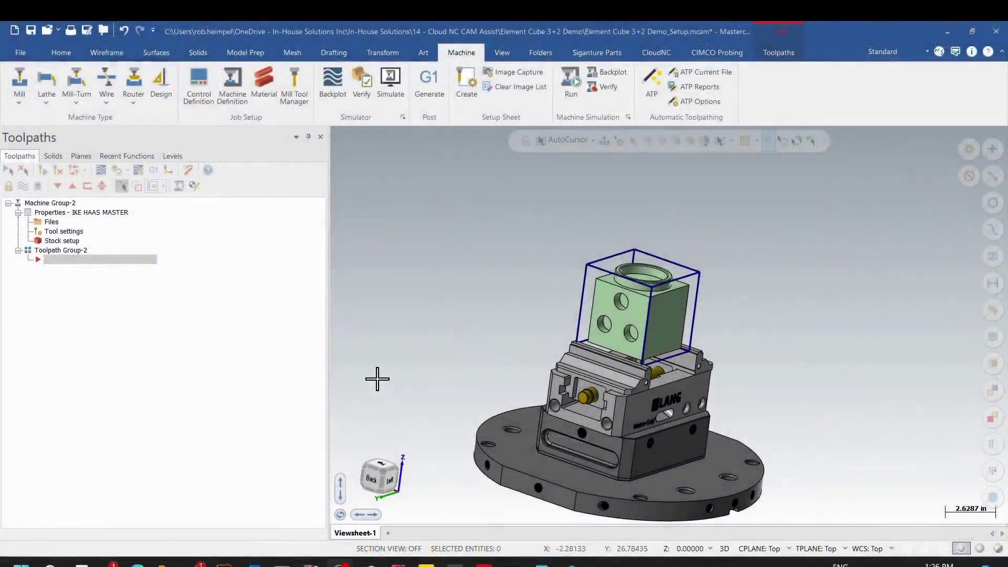
Create 4.25 × 4.25 × 4.375 in rectangular stock from two corner points around the cube
{"action": "middle_click_drag", "start_coordinate": [596, 383], "coordinate": [555, 351]}
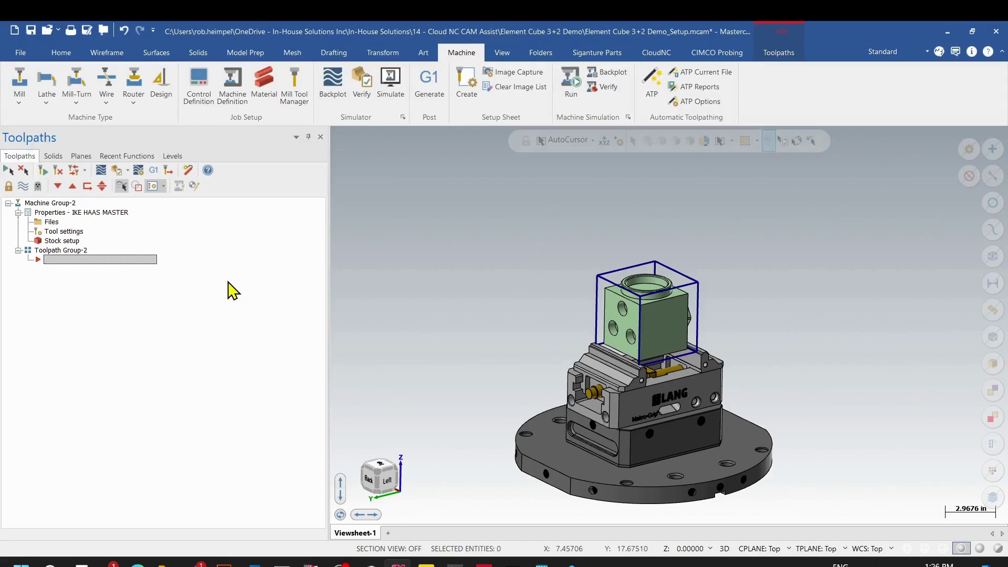
{"action": "left_click", "coordinate": [67, 241]}
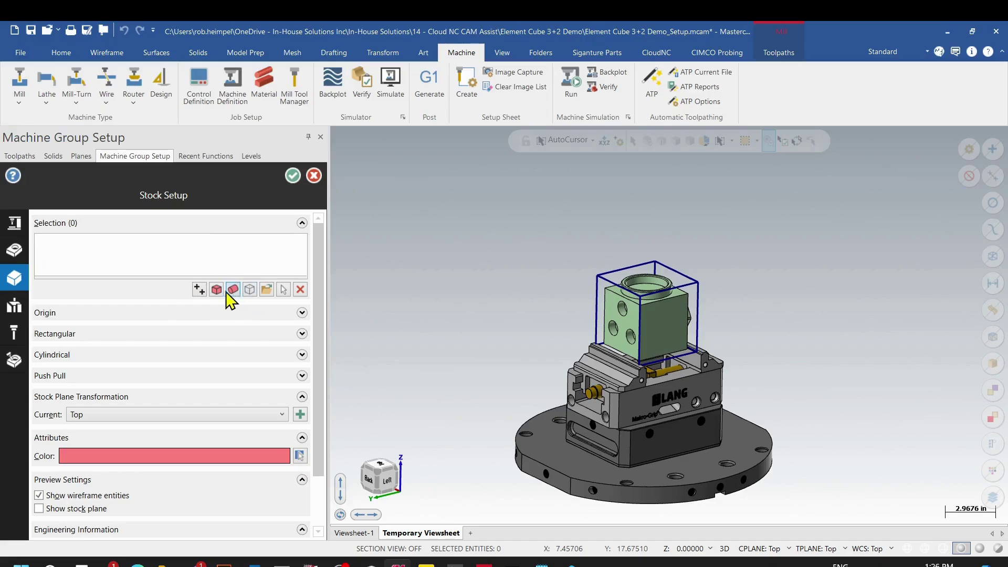
{"action": "left_click", "coordinate": [199, 290]}
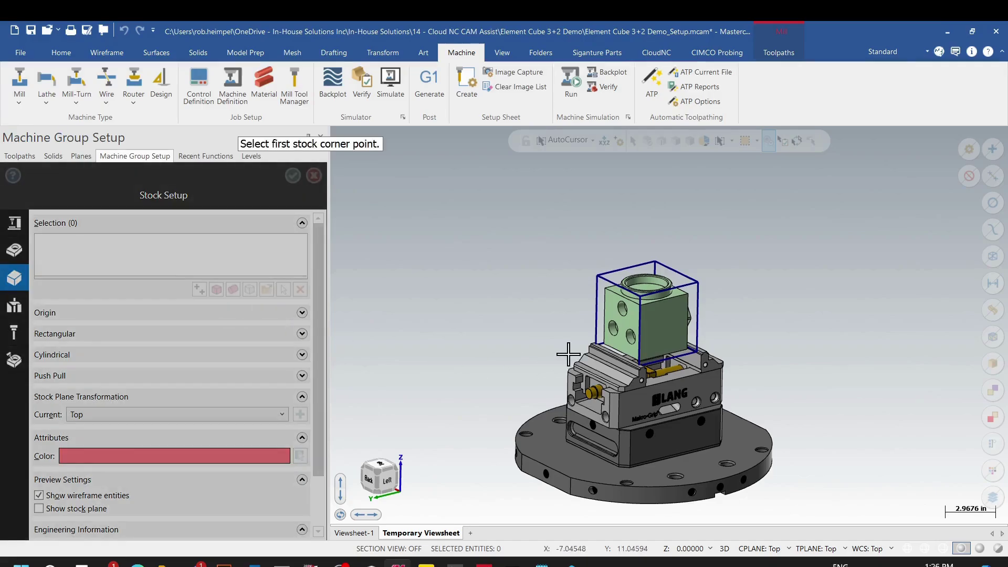
{"action": "left_click", "coordinate": [656, 265]}
{"action": "middle_click_drag", "start_coordinate": [656, 265], "coordinate": [537, 373]}
{"action": "scroll", "coordinate": [635, 326], "scroll_direction": "up", "scroll_amount": 5}
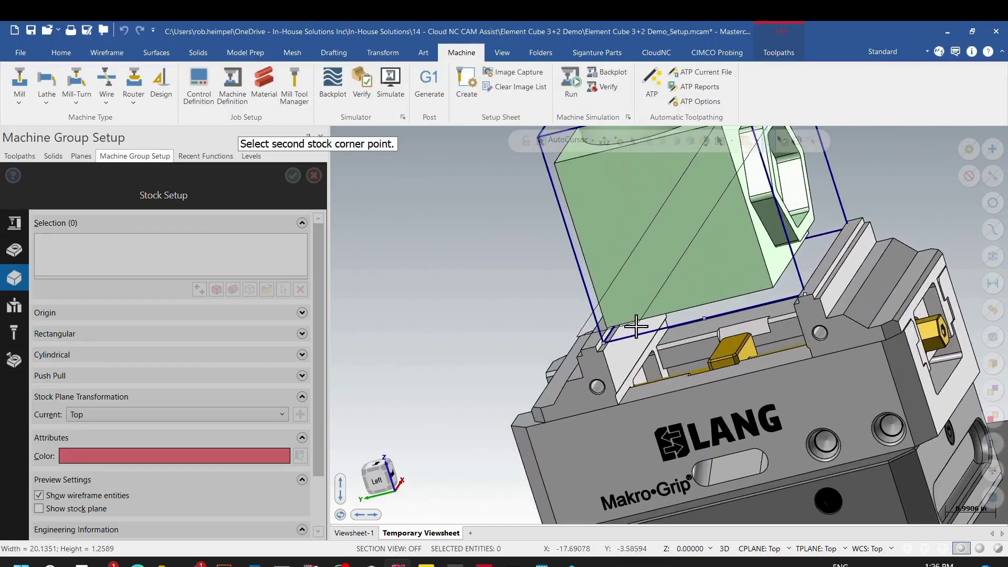
{"action": "scroll", "coordinate": [636, 326], "scroll_direction": "up", "scroll_amount": 4}
{"action": "left_click", "coordinate": [603, 353]}
{"action": "scroll", "coordinate": [596, 360], "scroll_direction": "down", "scroll_amount": 4}
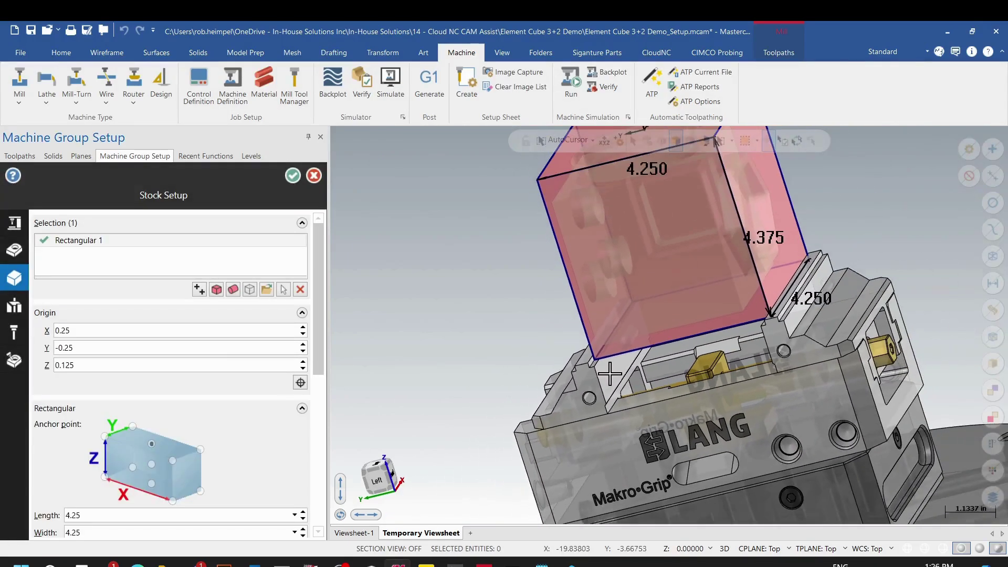
Set the green cube solid as the master model
{"action": "left_click", "coordinate": [14, 250]}
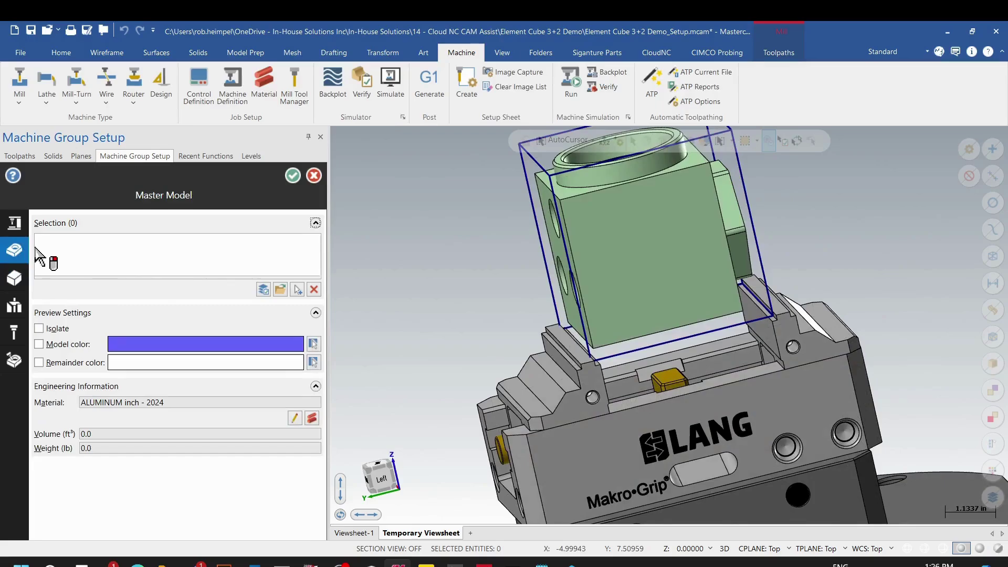
{"action": "left_click", "coordinate": [297, 289]}
{"action": "left_click", "coordinate": [649, 201]}
{"action": "left_click", "coordinate": [632, 165]}
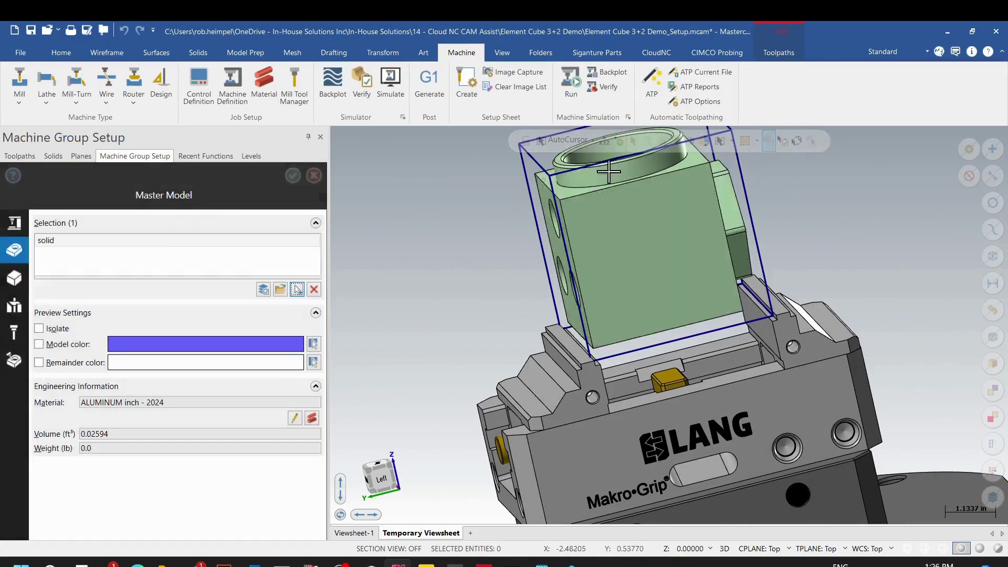
Assign the Fixture - Level 4 geometry as workholding and accept the machine group setup
{"action": "left_click", "coordinate": [14, 306]}
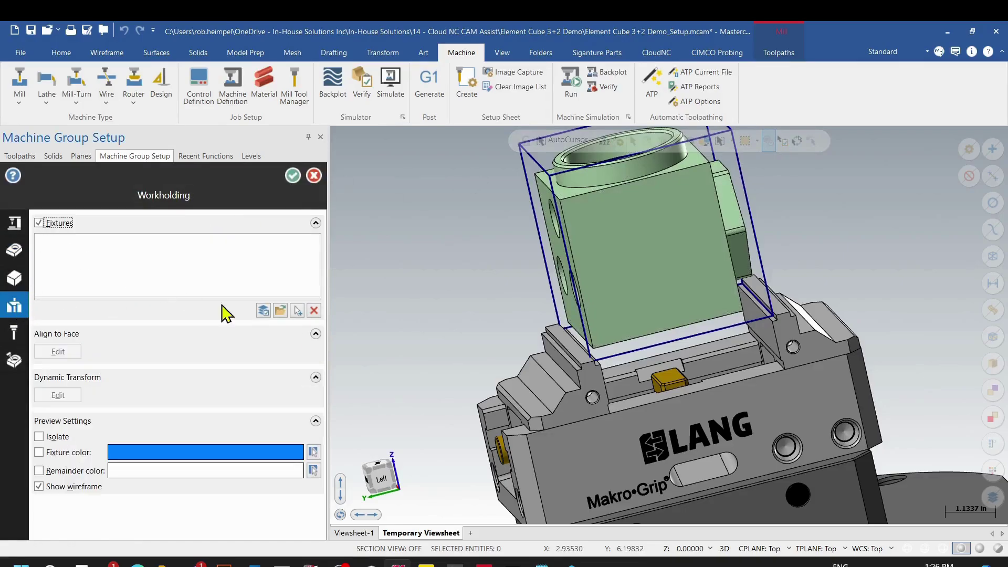
{"action": "left_click", "coordinate": [264, 310]}
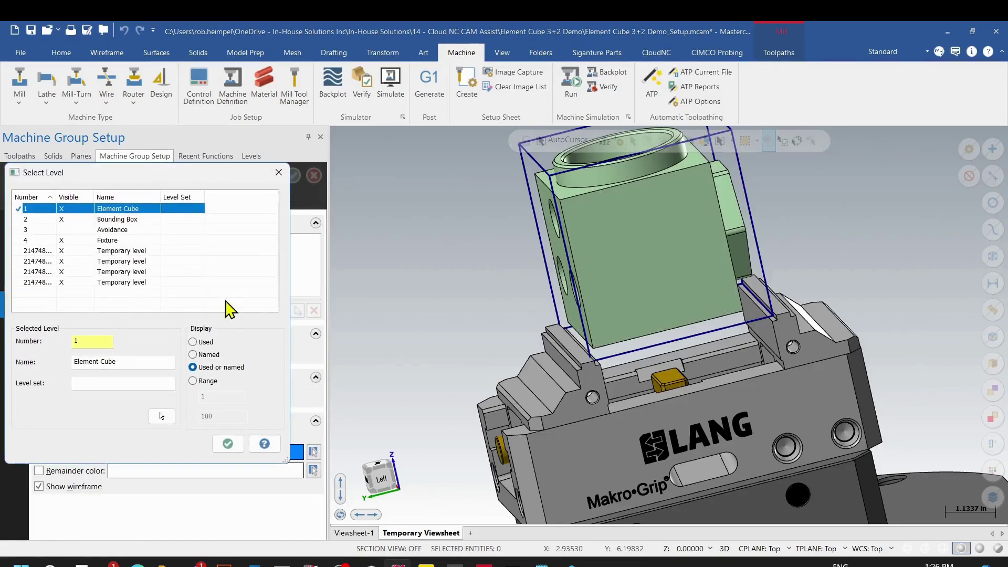
{"action": "left_click", "coordinate": [34, 240]}
{"action": "left_click", "coordinate": [227, 444]}
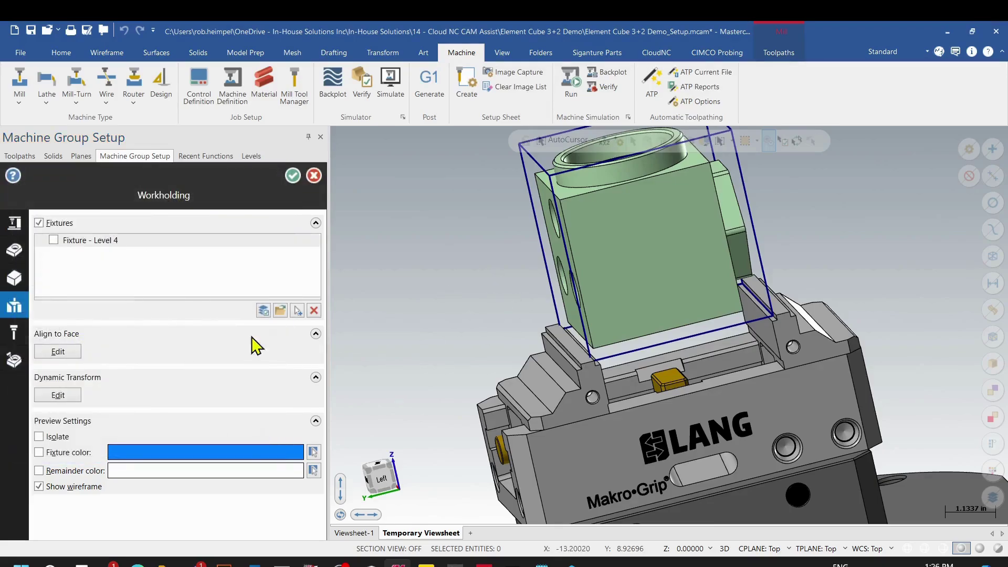
{"action": "left_click", "coordinate": [53, 240]}
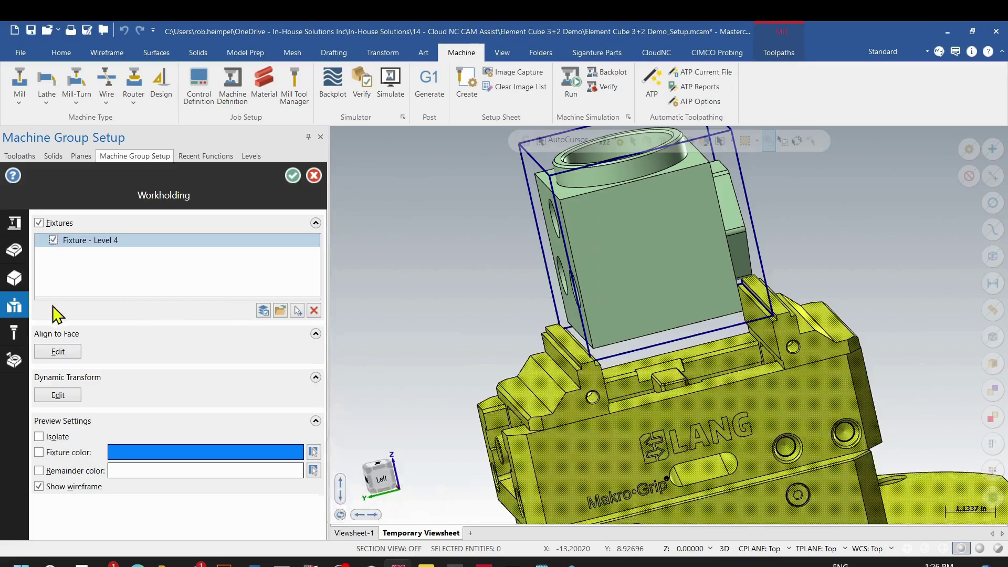
{"action": "left_click", "coordinate": [292, 175]}
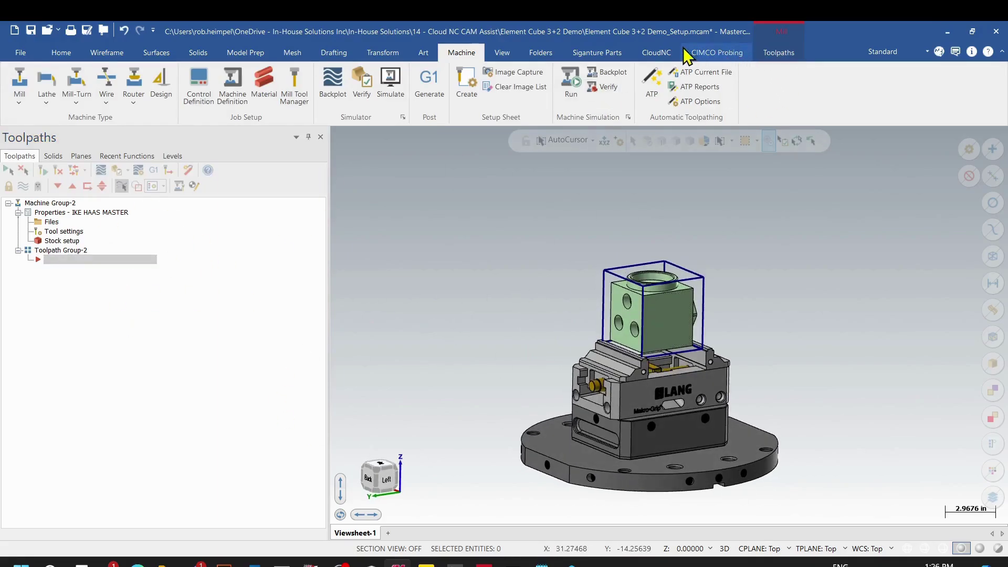
Launch CloudNC CAM Assist from the CloudNC ribbon's CAM Assist dropdown
{"action": "left_click", "coordinate": [663, 55]}
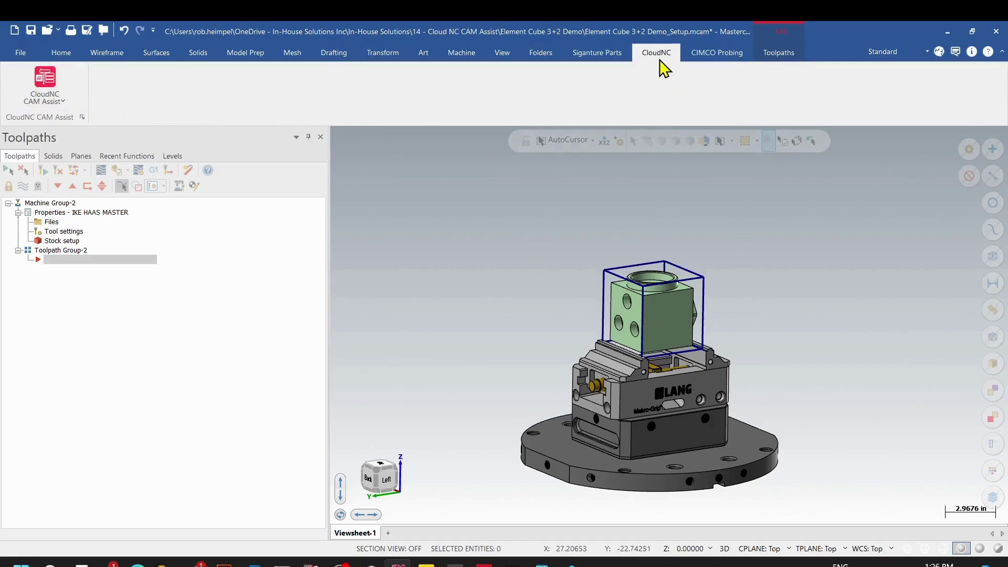
{"action": "left_click", "coordinate": [48, 88]}
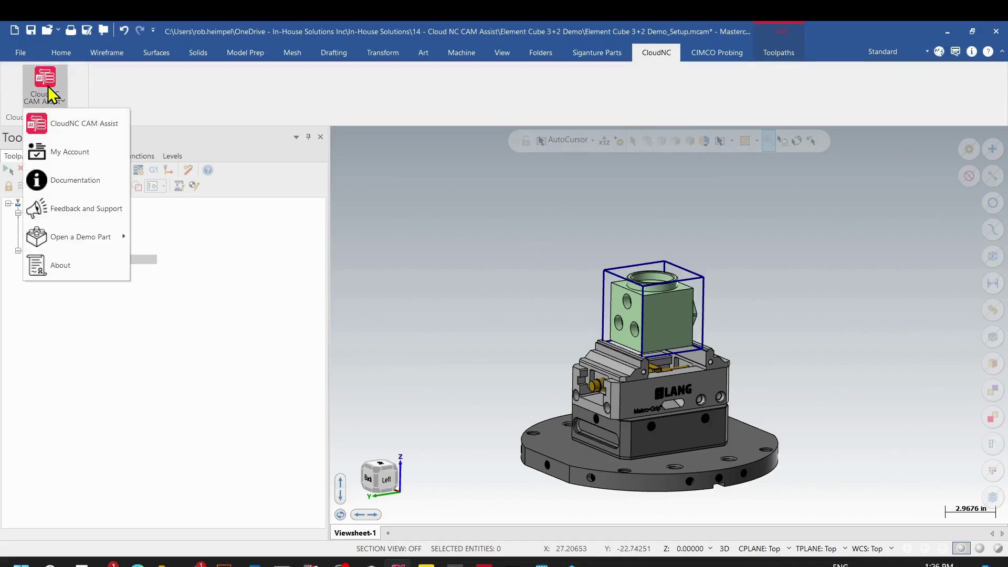
{"action": "left_click", "coordinate": [84, 123]}
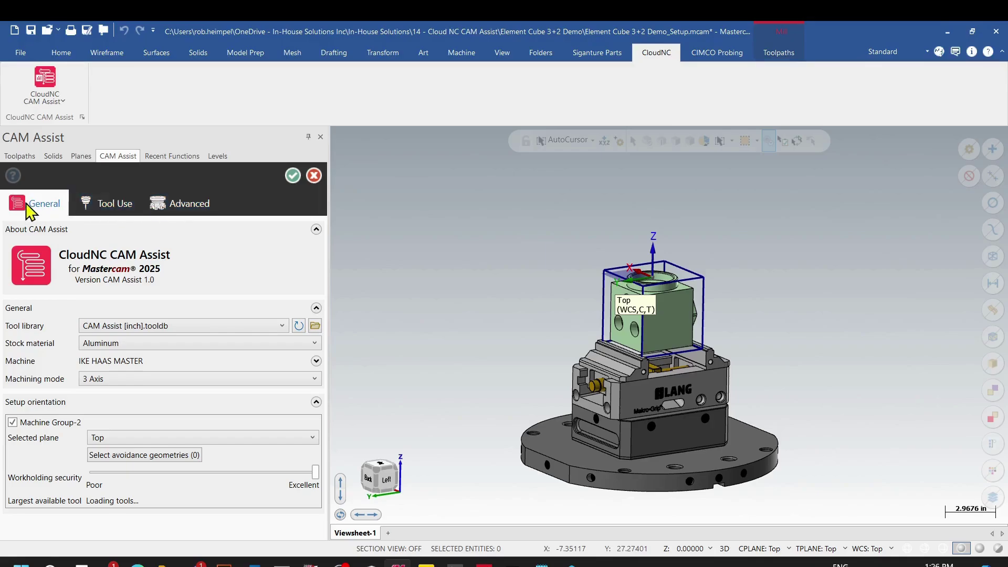
Keep the CAM Assist [inch].tooldb library and set the machining mode to 3+2 Axis
{"action": "left_click", "coordinate": [201, 326]}
{"action": "left_click", "coordinate": [201, 340]}
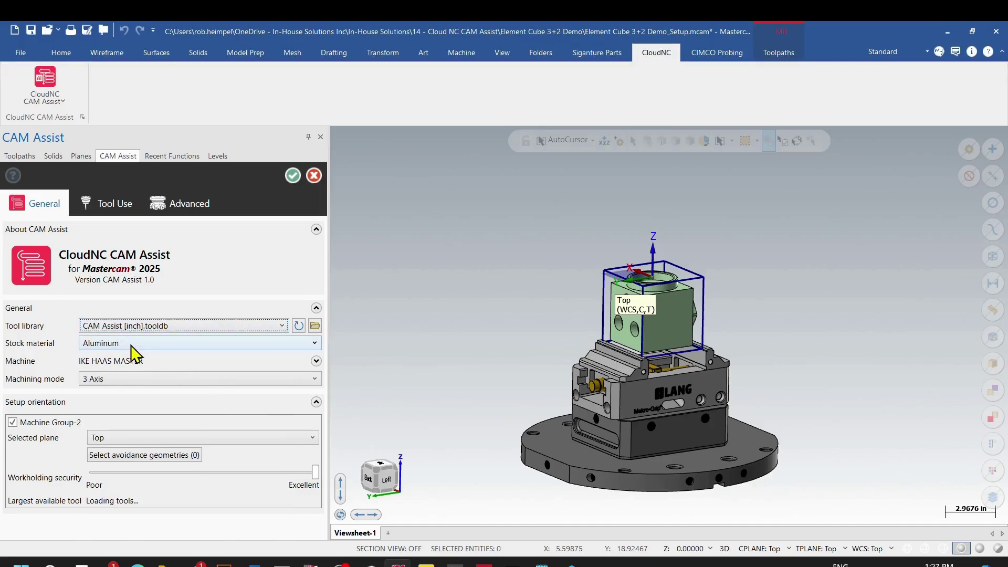
{"action": "left_click", "coordinate": [126, 379]}
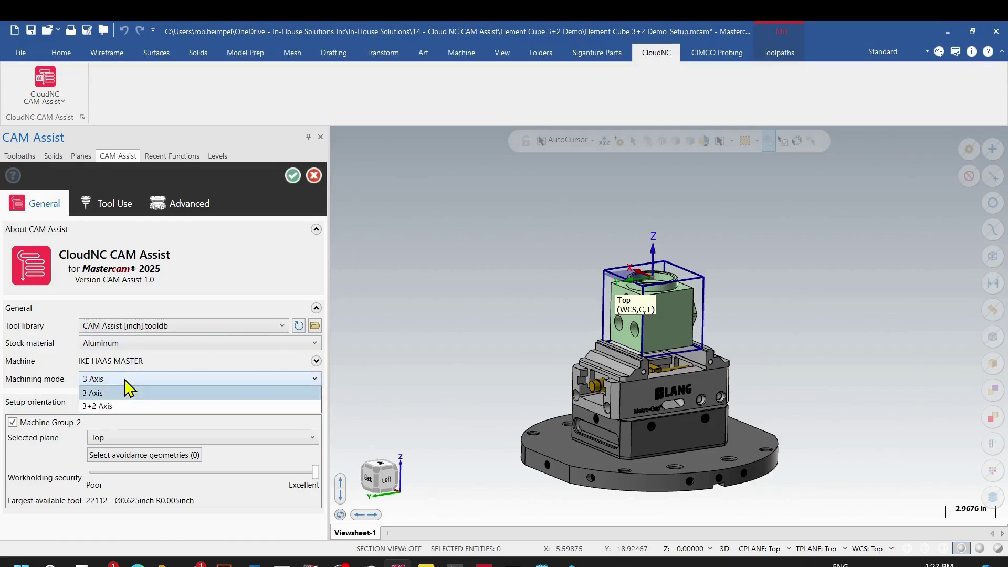
{"action": "left_click", "coordinate": [96, 407]}
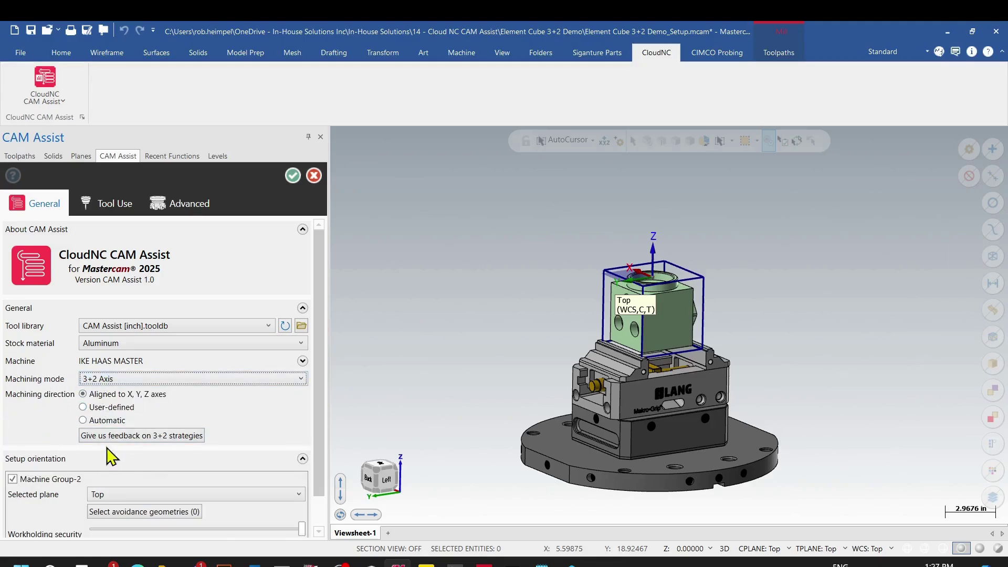
{"action": "scroll", "coordinate": [325, 401], "scroll_direction": "down", "scroll_amount": 1}
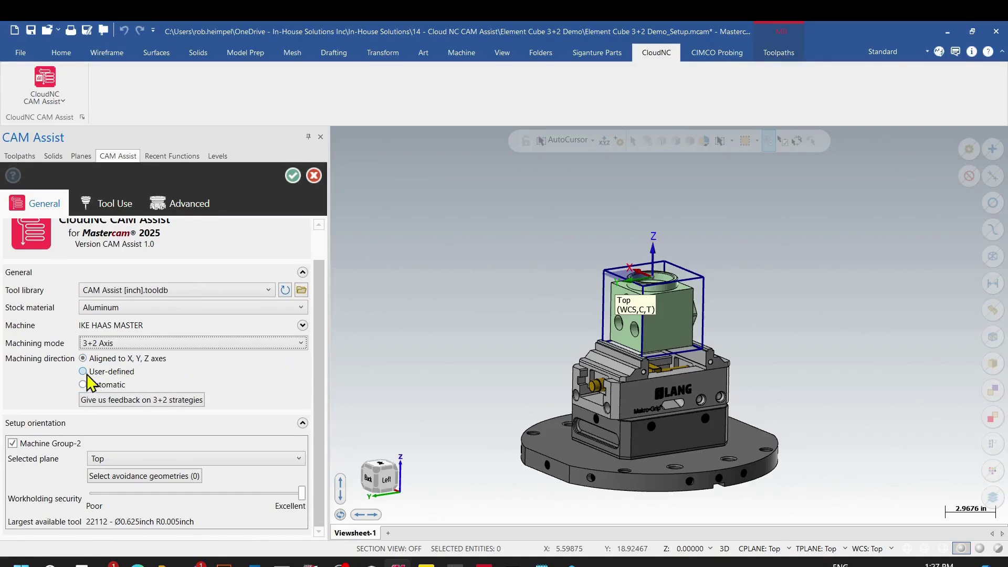
{"action": "middle_click_drag", "start_coordinate": [461, 326], "coordinate": [887, 346]}
{"action": "scroll", "coordinate": [470, 315], "scroll_direction": "up", "scroll_amount": 5}
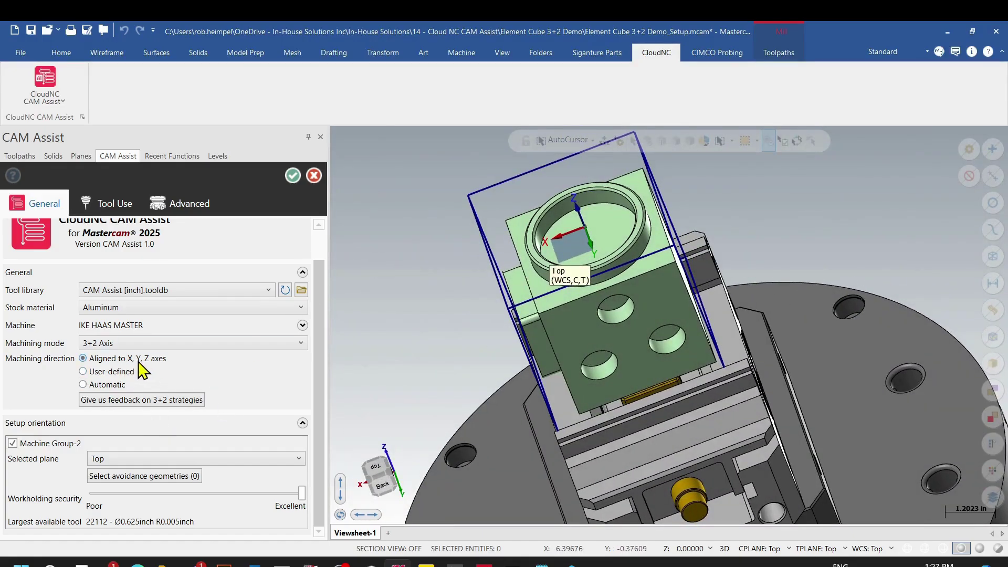
{"action": "left_click", "coordinate": [320, 354]}
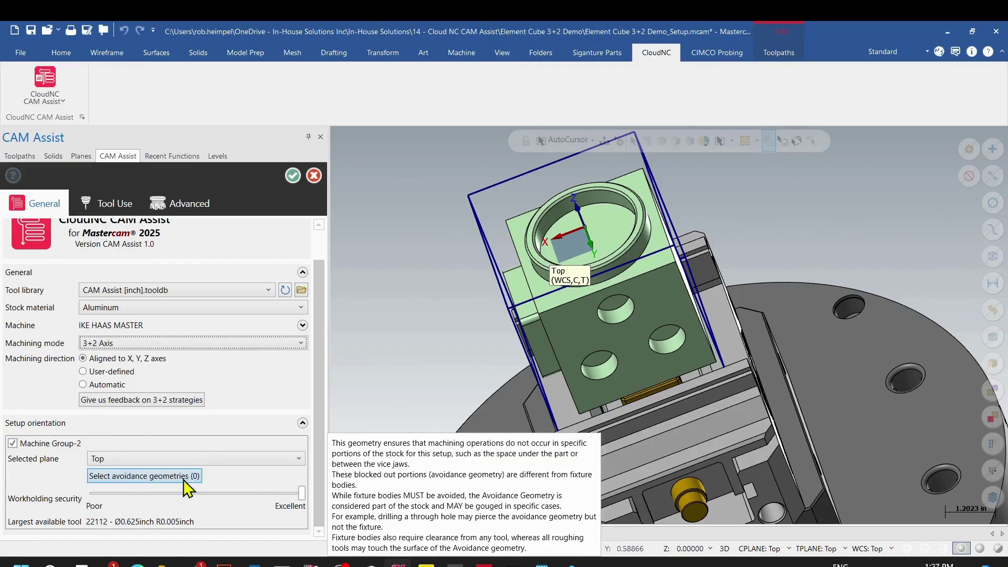
Mark the two vise jaw bodies as avoidance geometry and show the Tool Use settings
{"action": "middle_click_drag", "start_coordinate": [515, 436], "coordinate": [212, 452]}
{"action": "left_click", "coordinate": [128, 476]}
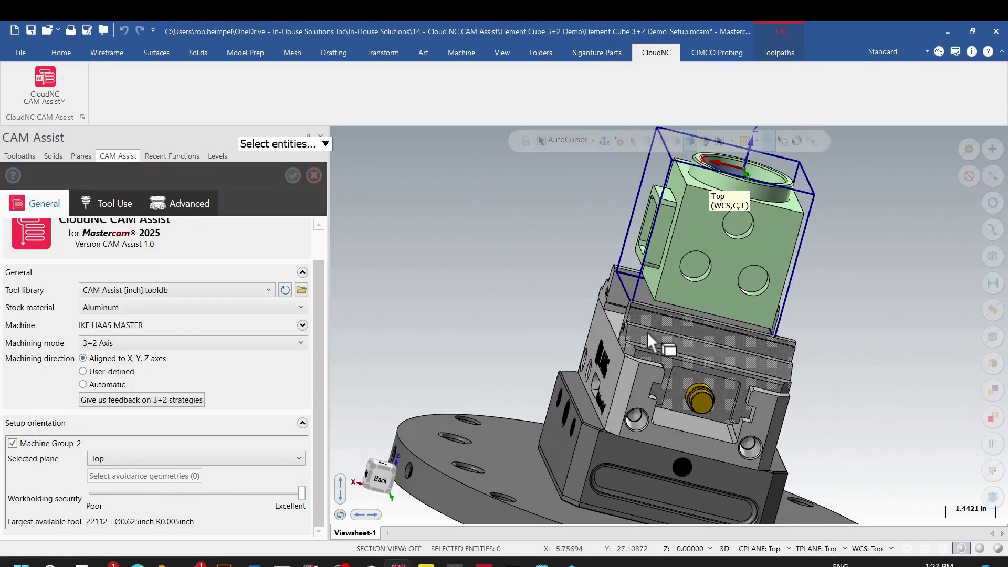
{"action": "middle_click_drag", "start_coordinate": [651, 344], "coordinate": [377, 254]}
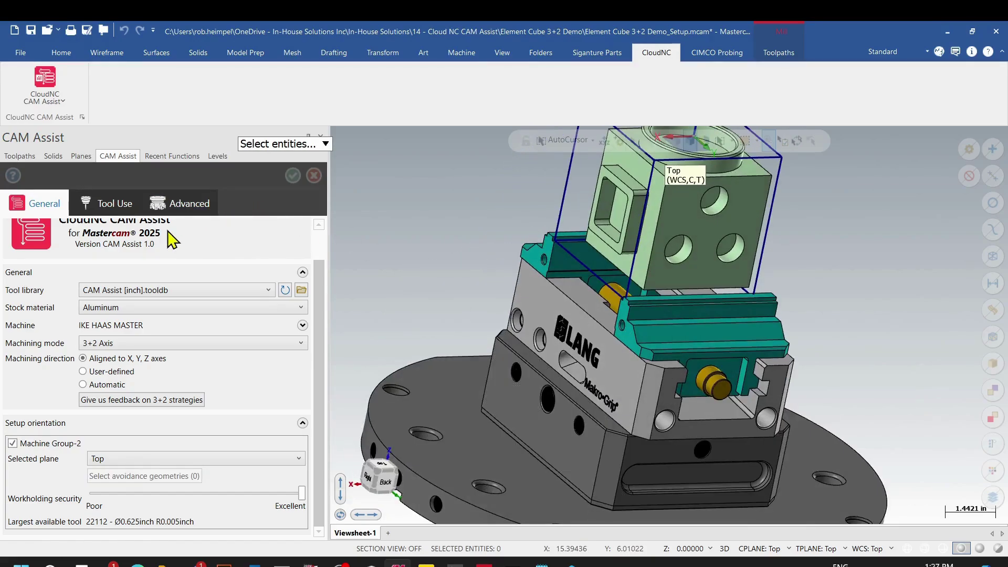
{"action": "key", "text": "Return"}
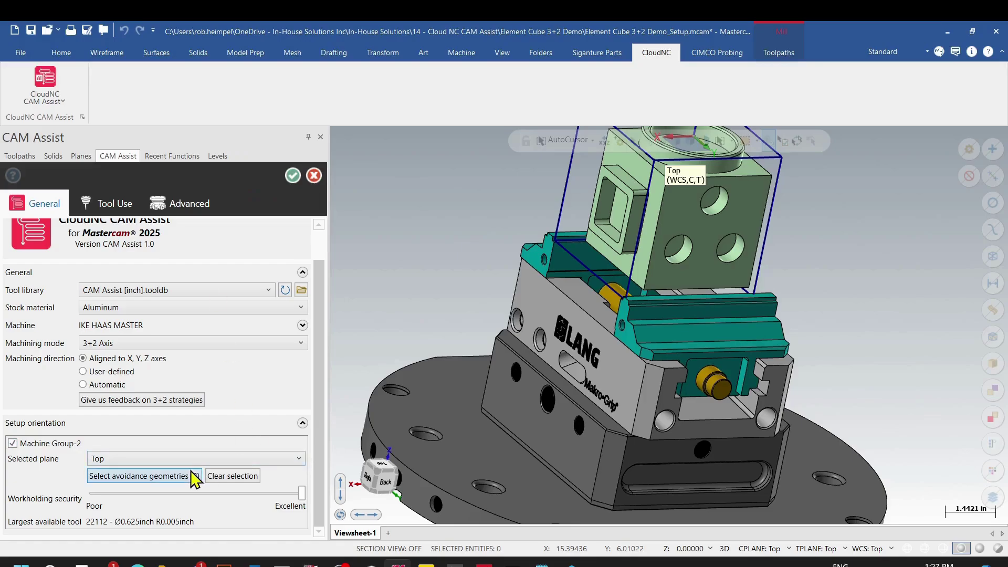
{"action": "left_click", "coordinate": [302, 492]}
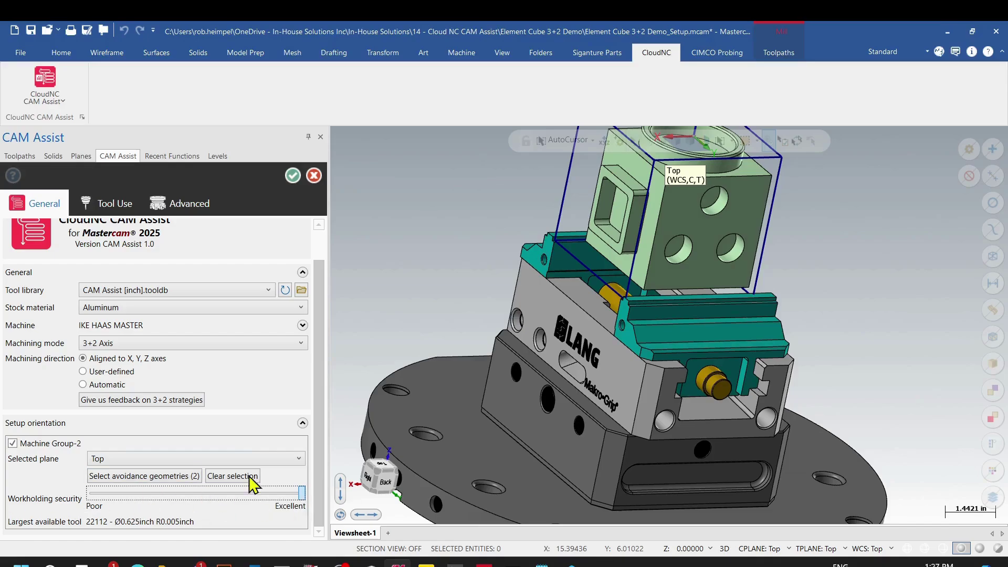
{"action": "left_click", "coordinate": [111, 208]}
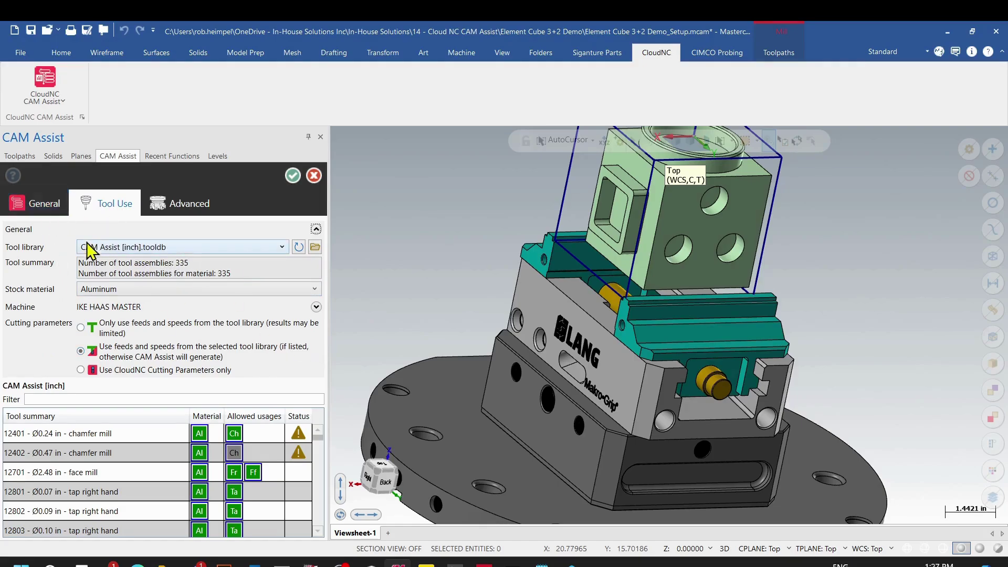
{"action": "left_click_drag", "start_coordinate": [206, 272], "coordinate": [96, 262]}
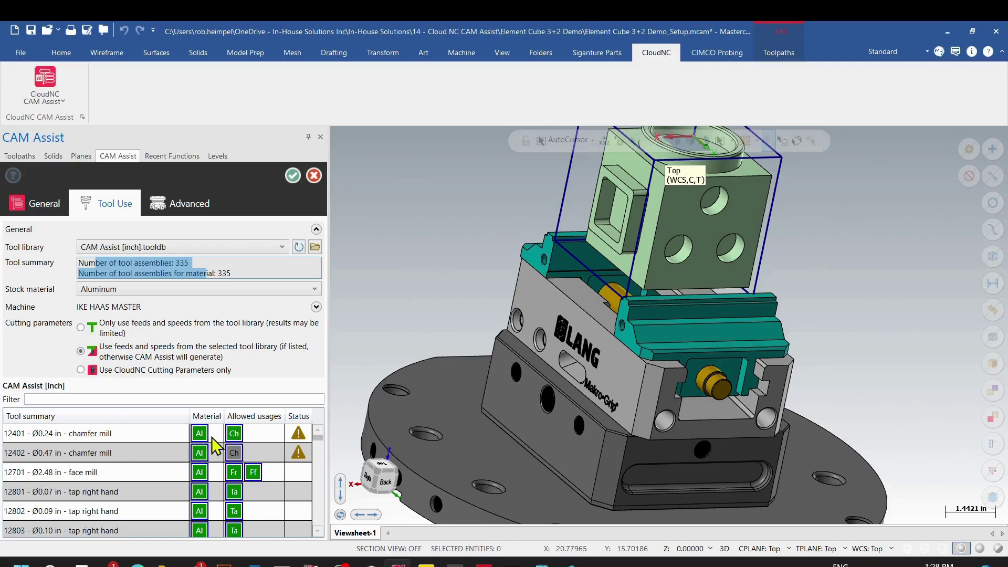
{"action": "left_click", "coordinate": [235, 434]}
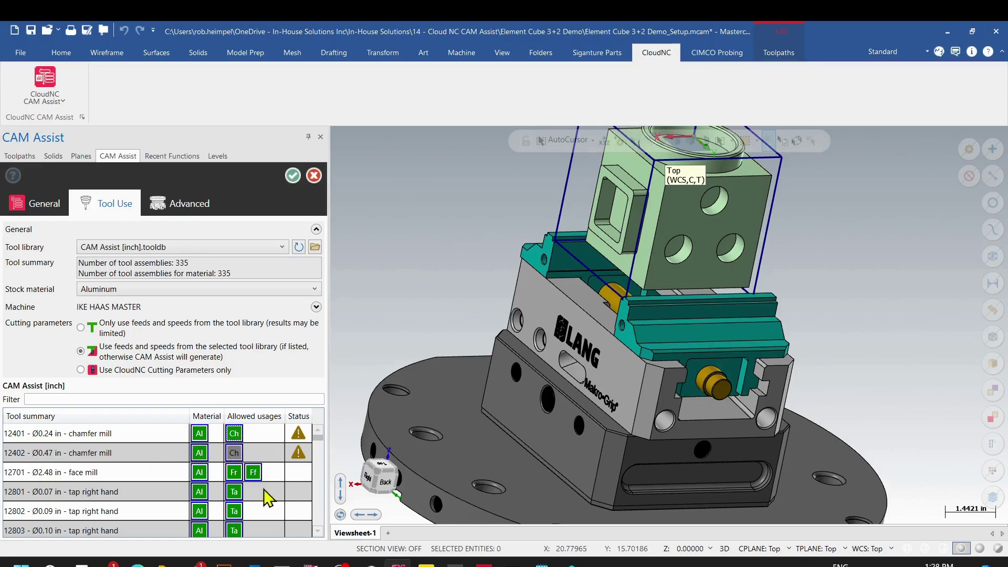
Review the Advanced options, toggling Machine full part off and back on so it stays enabled
{"action": "left_click", "coordinate": [173, 213]}
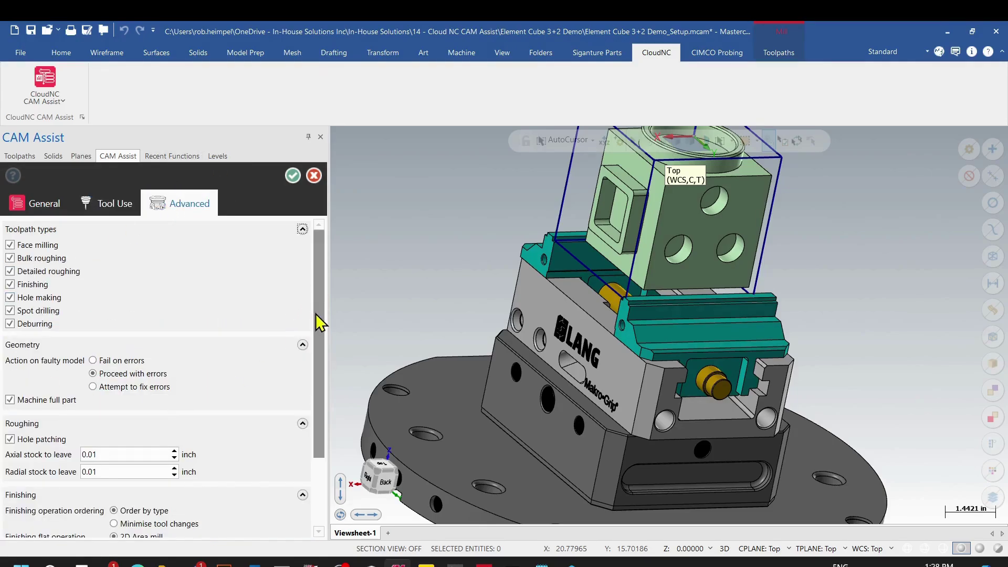
{"action": "mouse_move", "coordinate": [317, 322]}
{"action": "left_mouse_down"}
{"action": "mouse_move", "coordinate": [301, 407]}
{"action": "mouse_move", "coordinate": [319, 304]}
{"action": "left_mouse_up"}
{"action": "left_click_drag", "start_coordinate": [320, 329], "coordinate": [322, 337]}
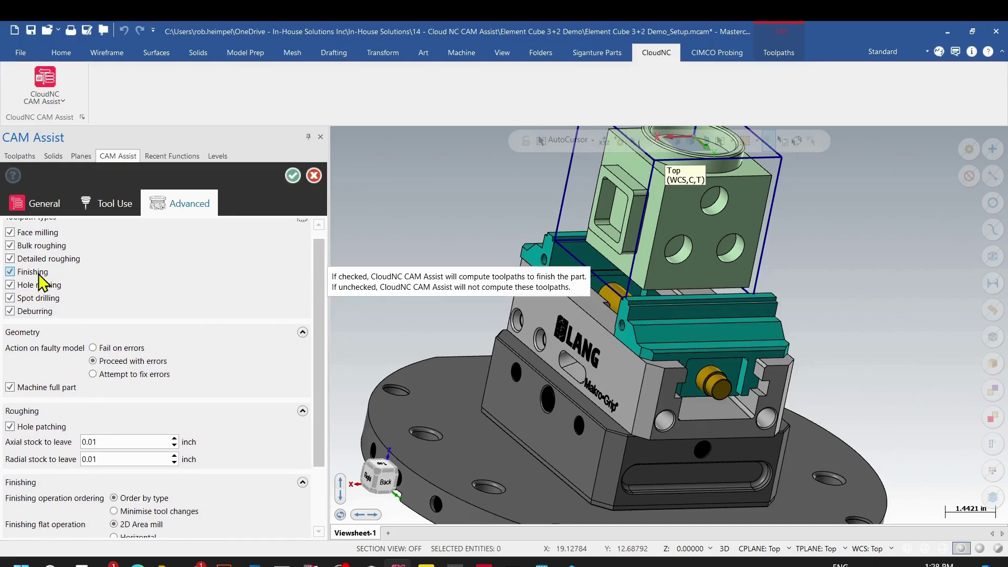
{"action": "left_click_drag", "start_coordinate": [319, 308], "coordinate": [320, 330]}
{"action": "scroll", "coordinate": [125, 337], "scroll_direction": "up", "scroll_amount": 1}
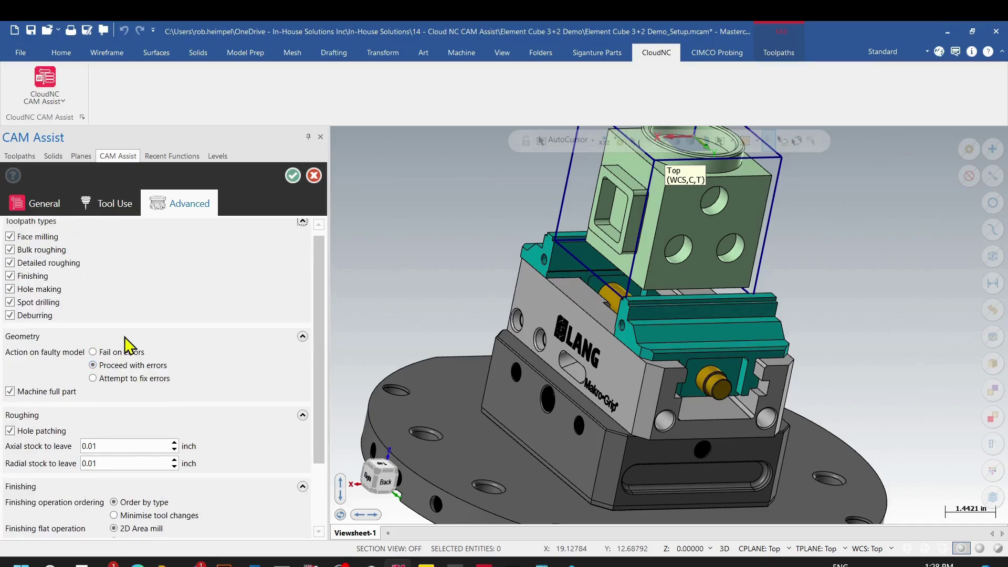
{"action": "scroll", "coordinate": [47, 395], "scroll_direction": "down", "scroll_amount": 1}
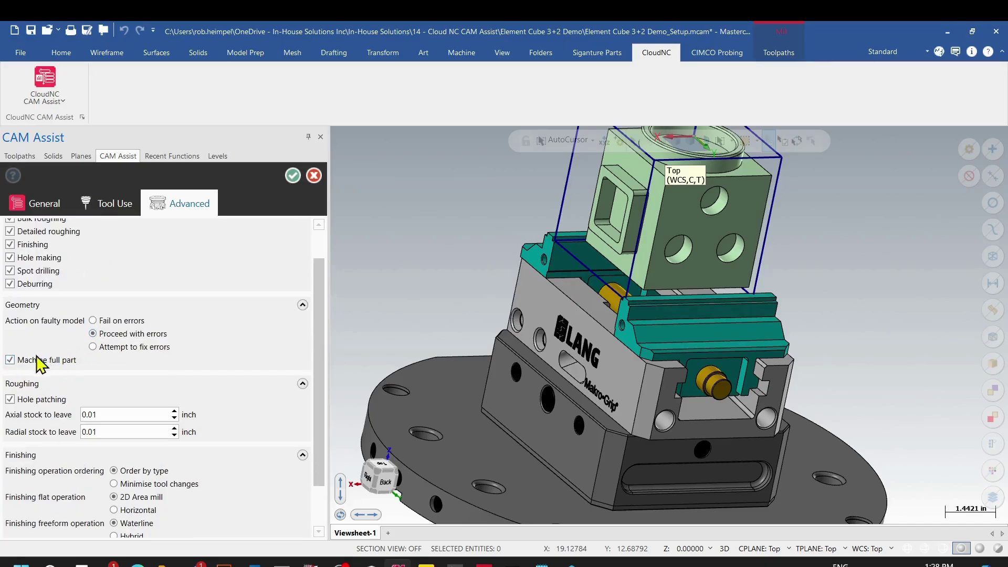
{"action": "left_click", "coordinate": [14, 362]}
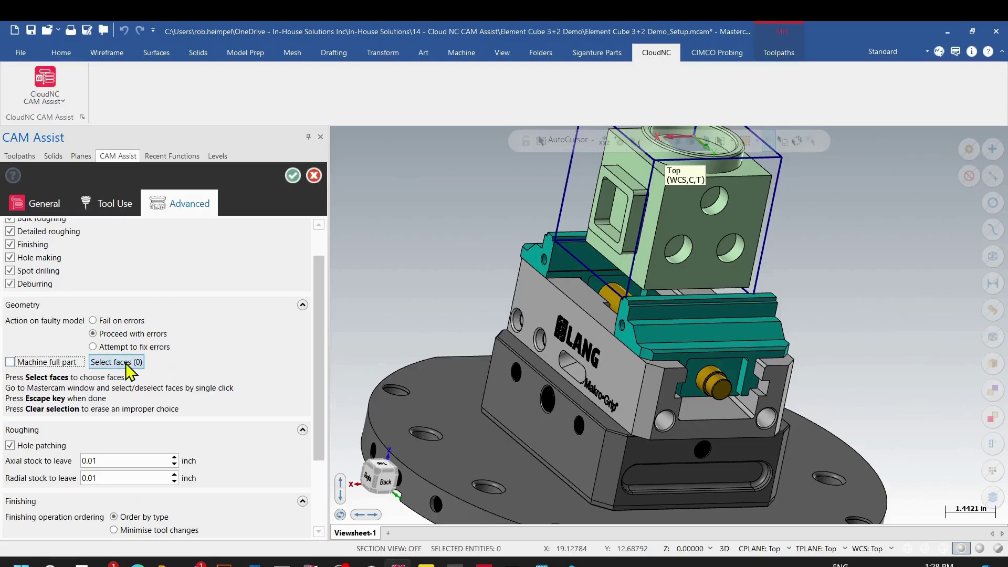
{"action": "left_click", "coordinate": [19, 362]}
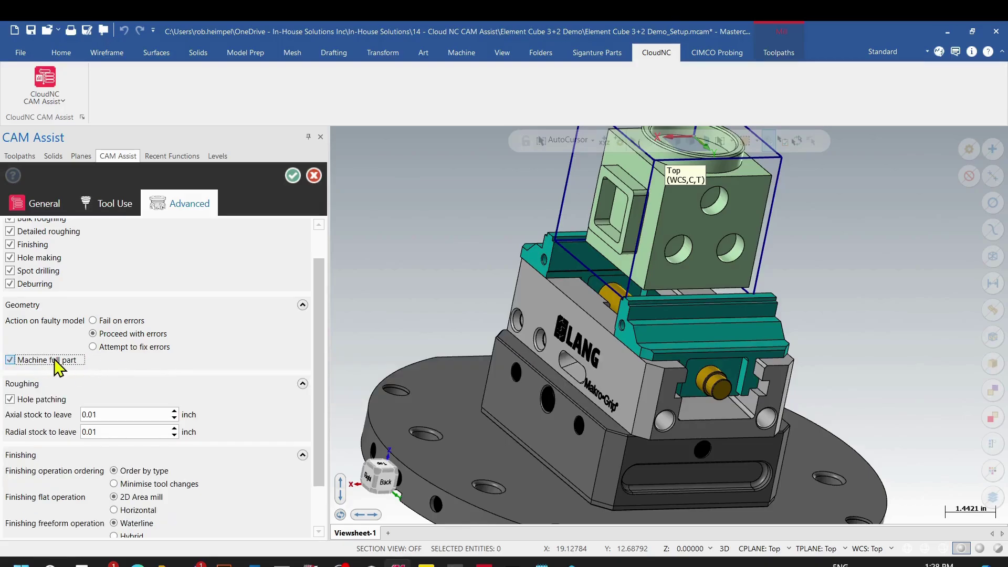
{"action": "scroll", "coordinate": [313, 378], "scroll_direction": "down", "scroll_amount": 2}
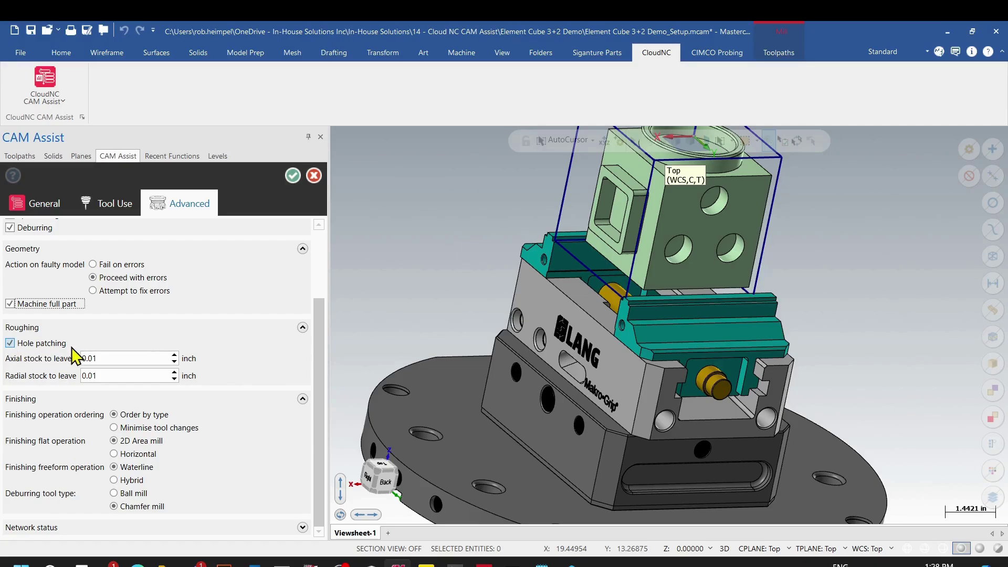
{"action": "scroll", "coordinate": [460, 278], "scroll_direction": "up", "scroll_amount": 2}
Zoom and orbit the view to inspect the cube's holed face in the vise
{"action": "middle_click_drag", "start_coordinate": [461, 279], "coordinate": [541, 244]}
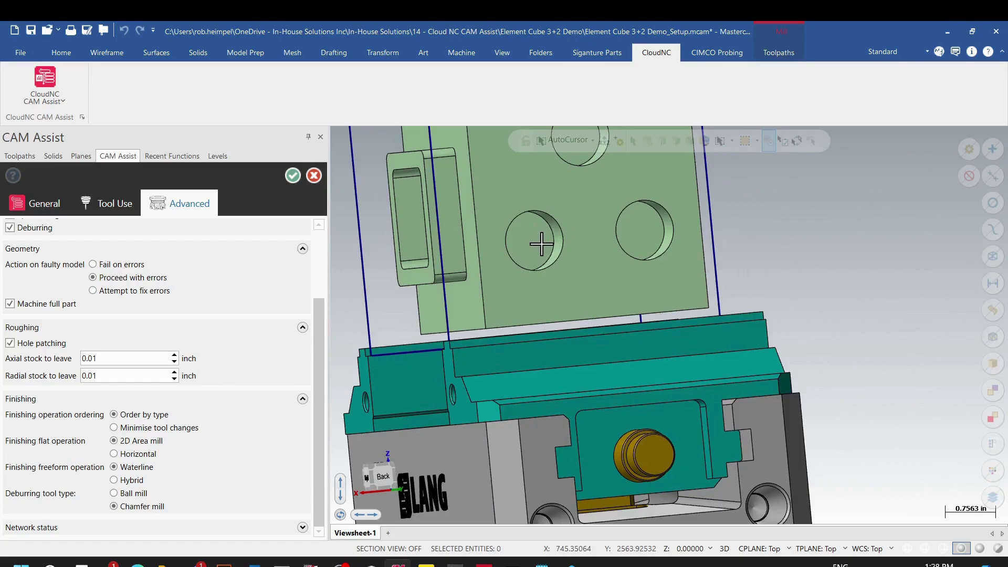
{"action": "scroll", "coordinate": [541, 243], "scroll_direction": "down", "scroll_amount": 4}
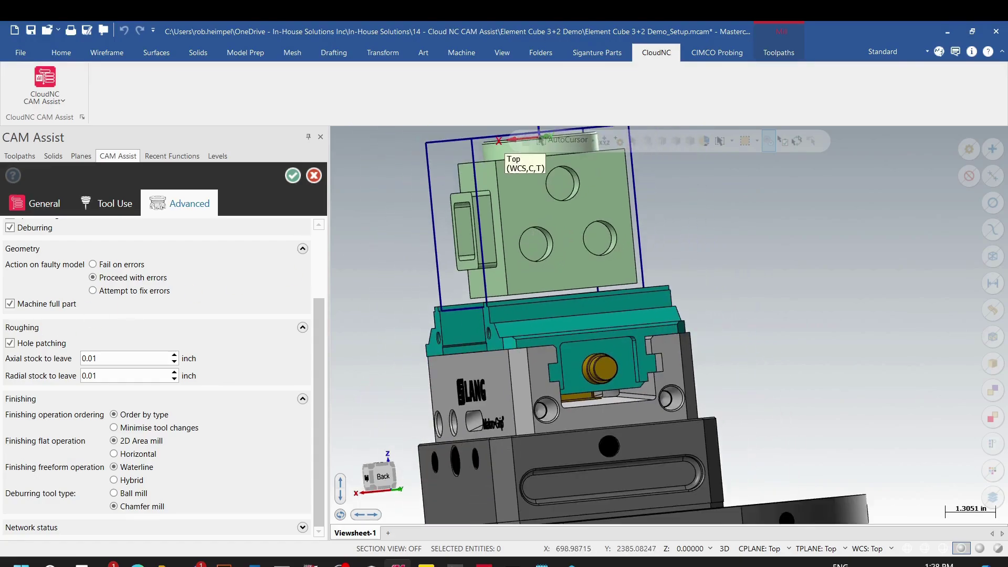
{"action": "middle_click_drag", "start_coordinate": [605, 210], "coordinate": [545, 199]}
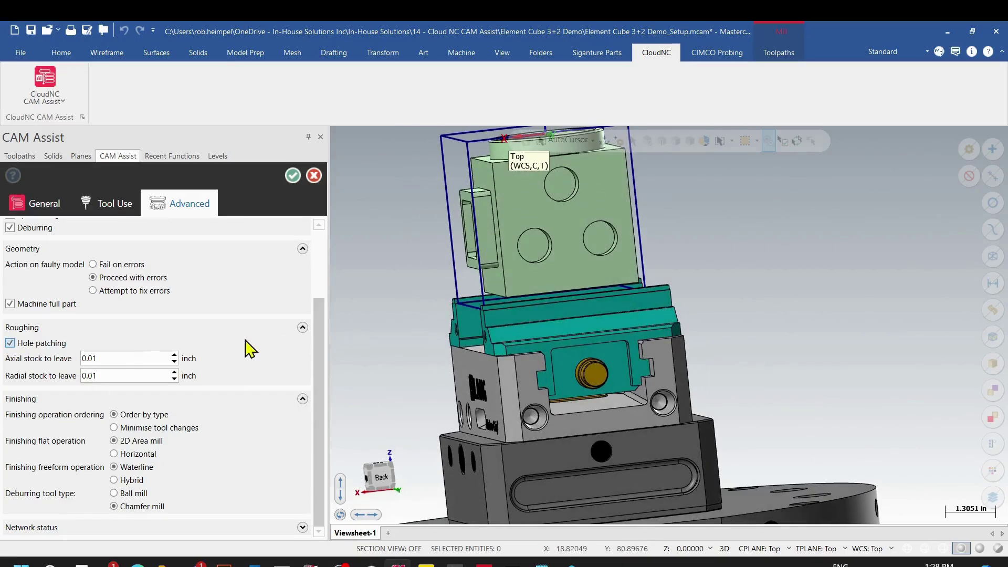
{"action": "left_click", "coordinate": [320, 398]}
Confirm 0.01 in axial and radial stock to leave, review Finishing options, and start generation
{"action": "left_click", "coordinate": [99, 359]}
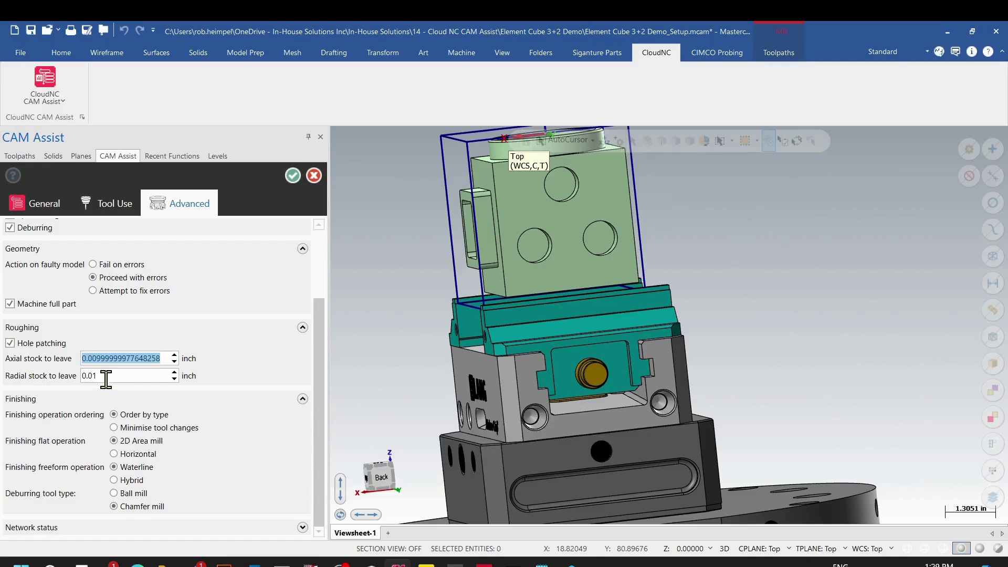
{"action": "left_click", "coordinate": [106, 377]}
{"action": "left_click", "coordinate": [254, 379]}
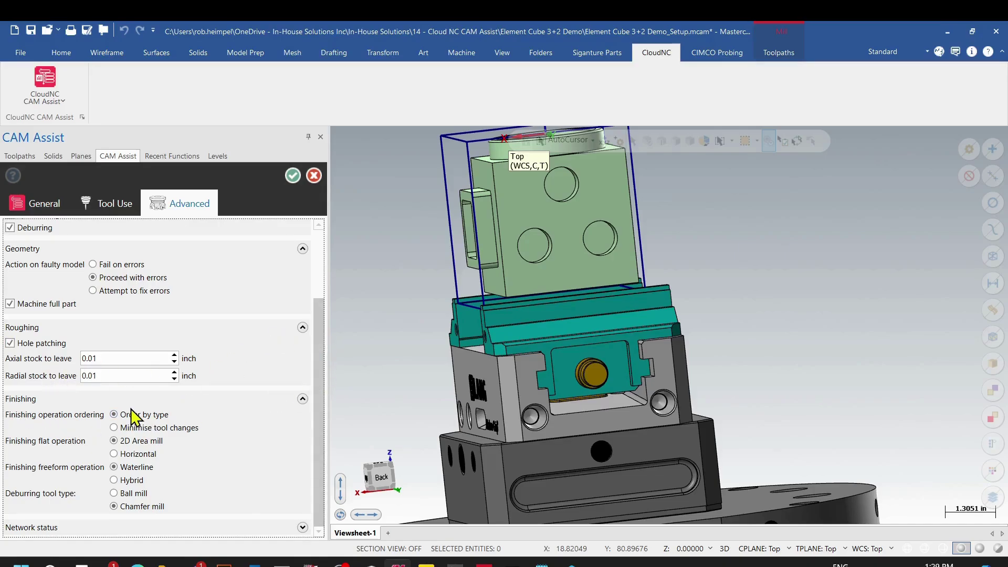
{"action": "mouse_move", "coordinate": [135, 419]}
{"action": "mouse_move", "coordinate": [145, 446]}
{"action": "mouse_move", "coordinate": [29, 470]}
{"action": "mouse_move", "coordinate": [148, 509]}
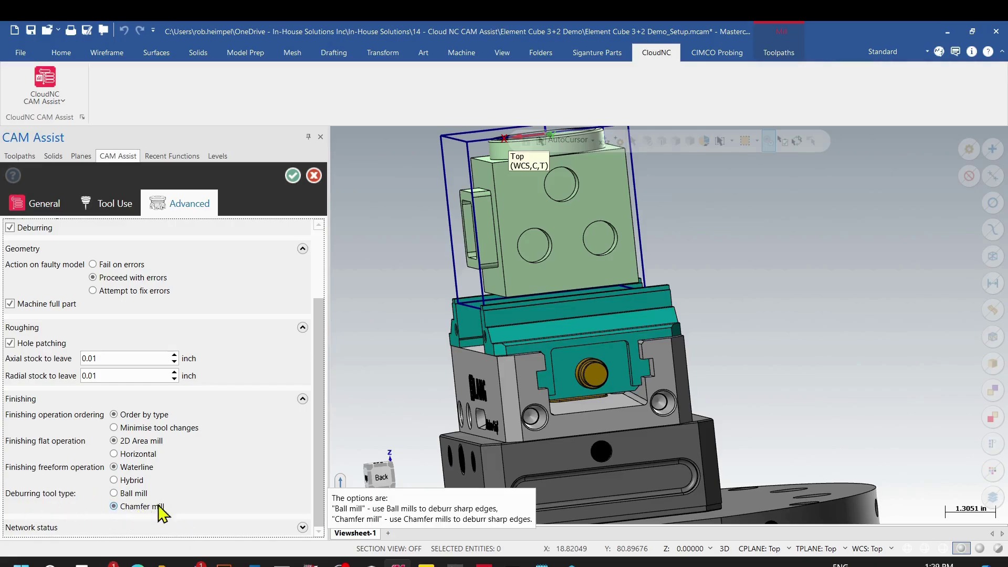
{"action": "scroll", "coordinate": [326, 361], "scroll_direction": "up", "scroll_amount": 1}
{"action": "scroll", "coordinate": [326, 361], "scroll_direction": "down", "scroll_amount": 1}
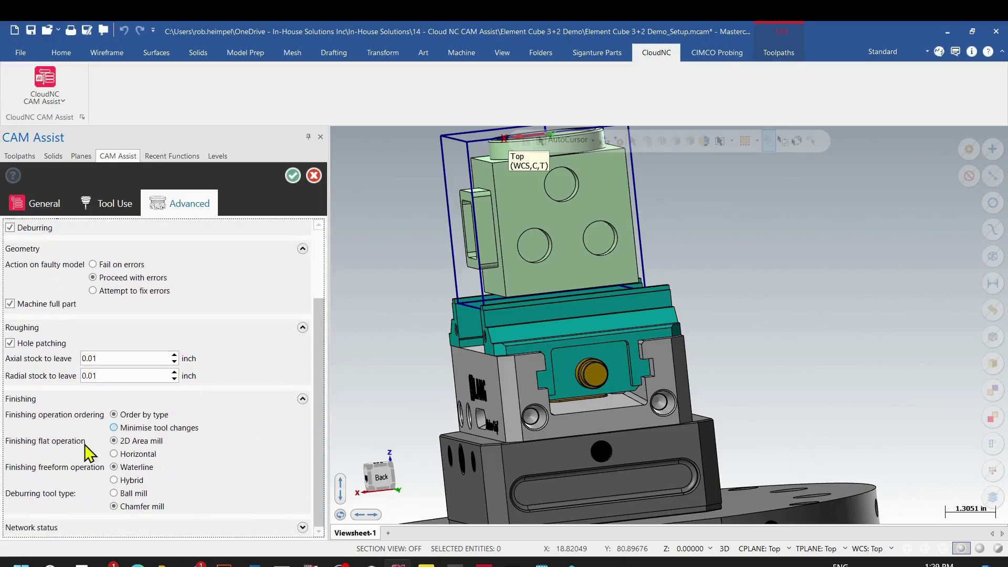
{"action": "left_click", "coordinate": [293, 177]}
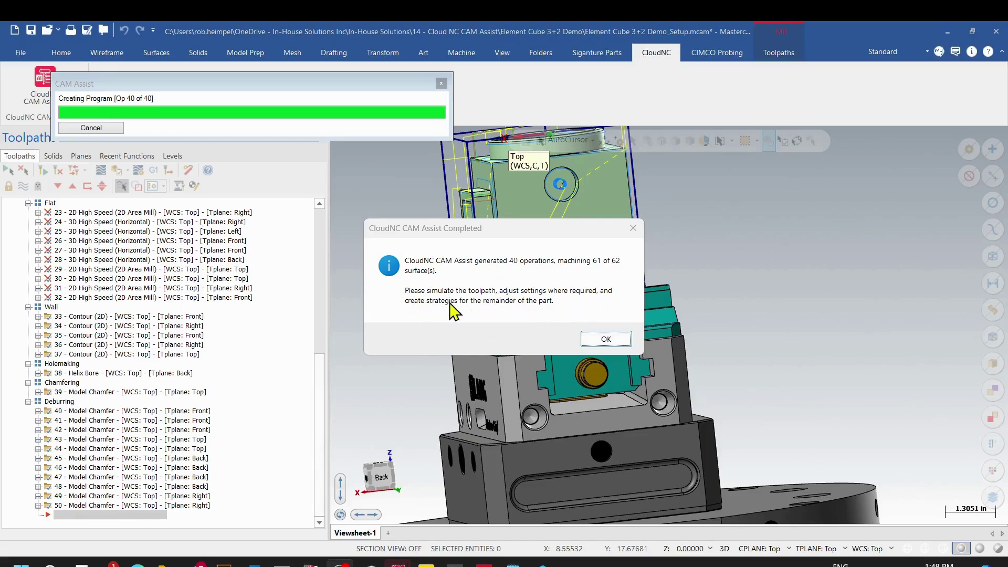
Dismiss the CloudNC CAM Assist Completed message once the 40 operations are generated
{"action": "left_click", "coordinate": [601, 340]}
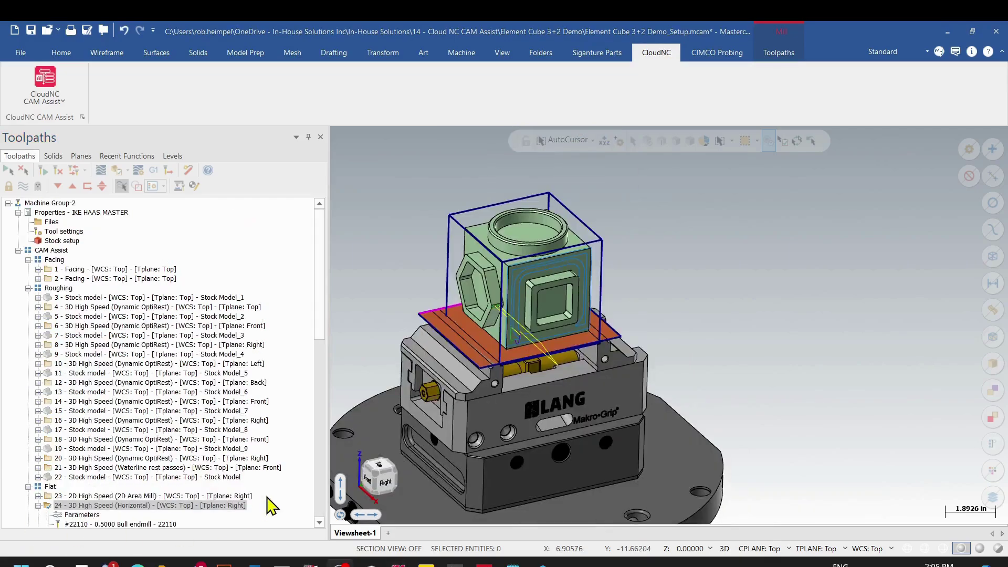
Display operation 23's 2D Area Mill toolpath and review its parameters without changes
{"action": "mouse_move", "coordinate": [312, 306]}
{"action": "left_mouse_down"}
{"action": "mouse_move", "coordinate": [318, 345]}
{"action": "mouse_move", "coordinate": [320, 288]}
{"action": "left_mouse_up"}
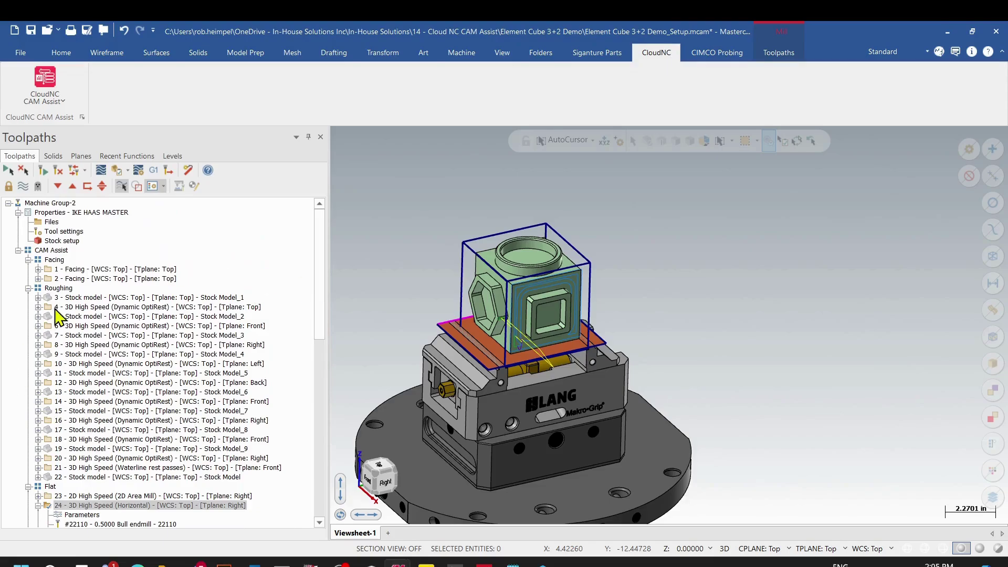
{"action": "left_click_drag", "start_coordinate": [313, 330], "coordinate": [312, 517]}
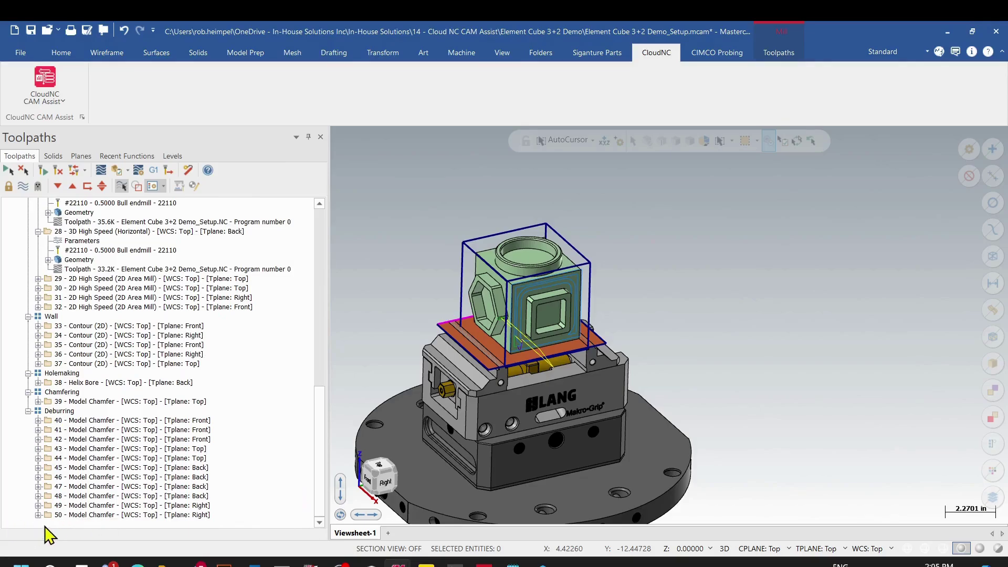
{"action": "left_click_drag", "start_coordinate": [322, 387], "coordinate": [310, 263]}
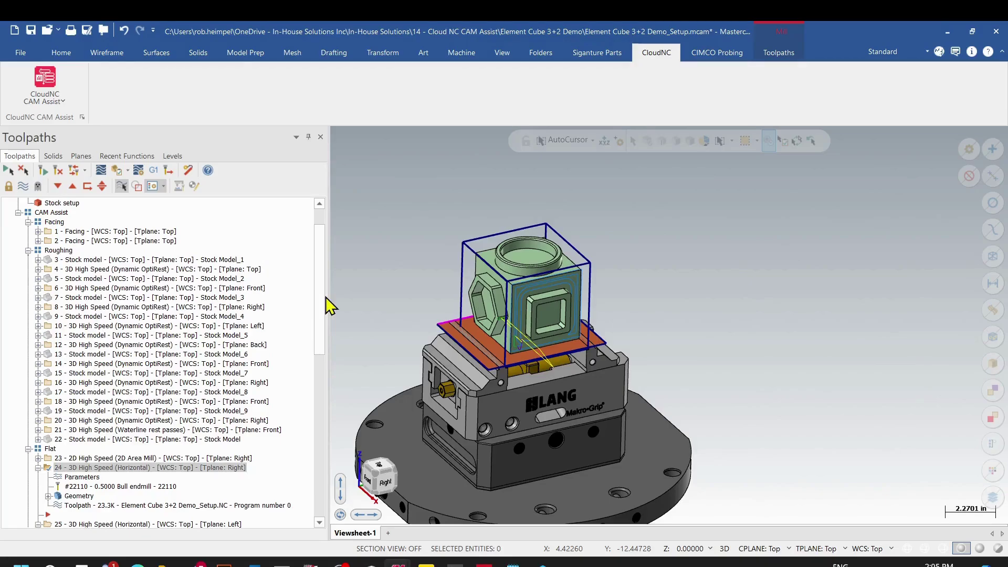
{"action": "left_click_drag", "start_coordinate": [324, 297], "coordinate": [332, 276]}
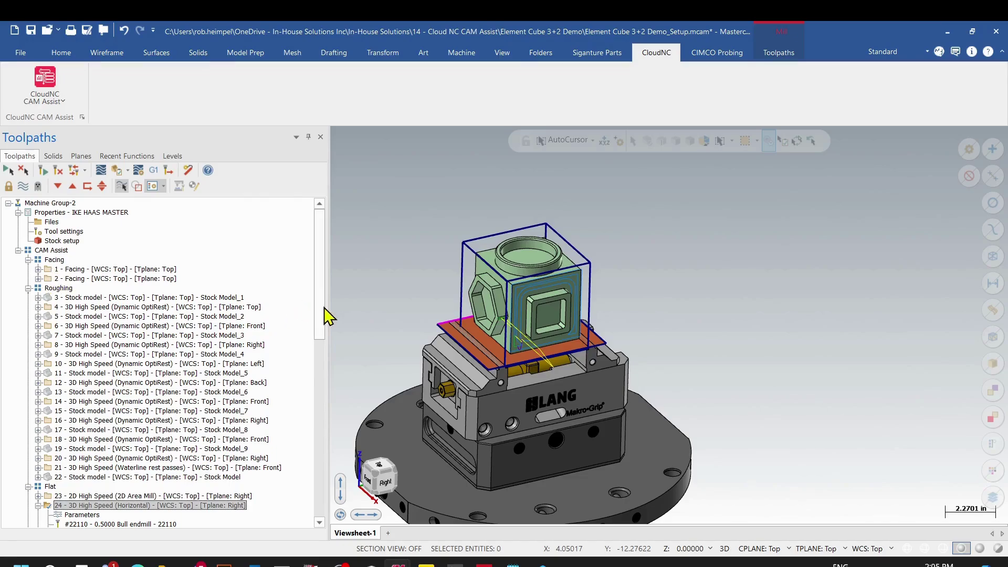
{"action": "left_click_drag", "start_coordinate": [322, 307], "coordinate": [323, 399]}
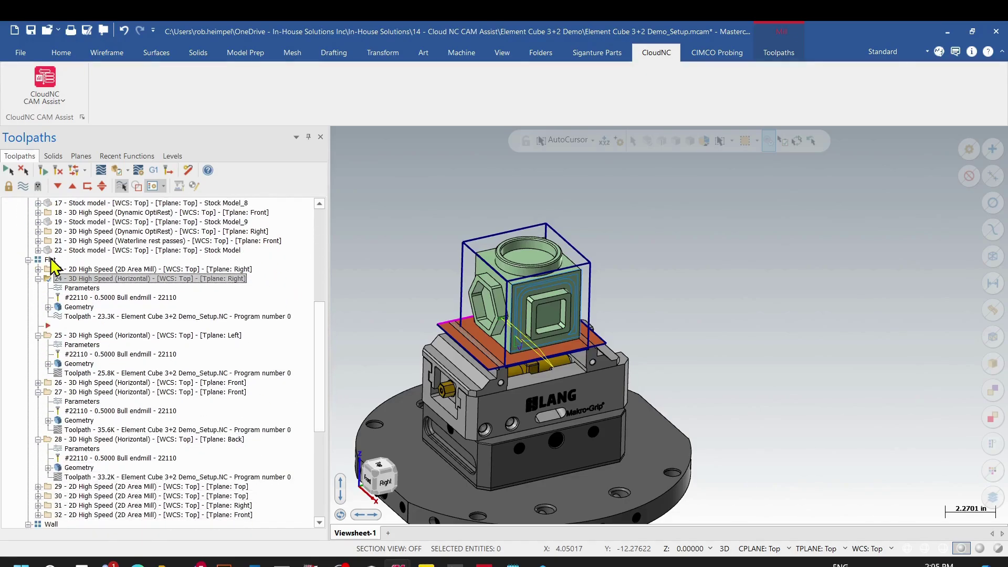
{"action": "scroll", "coordinate": [72, 416], "scroll_direction": "down", "scroll_amount": 3}
{"action": "scroll", "coordinate": [56, 440], "scroll_direction": "down", "scroll_amount": 3}
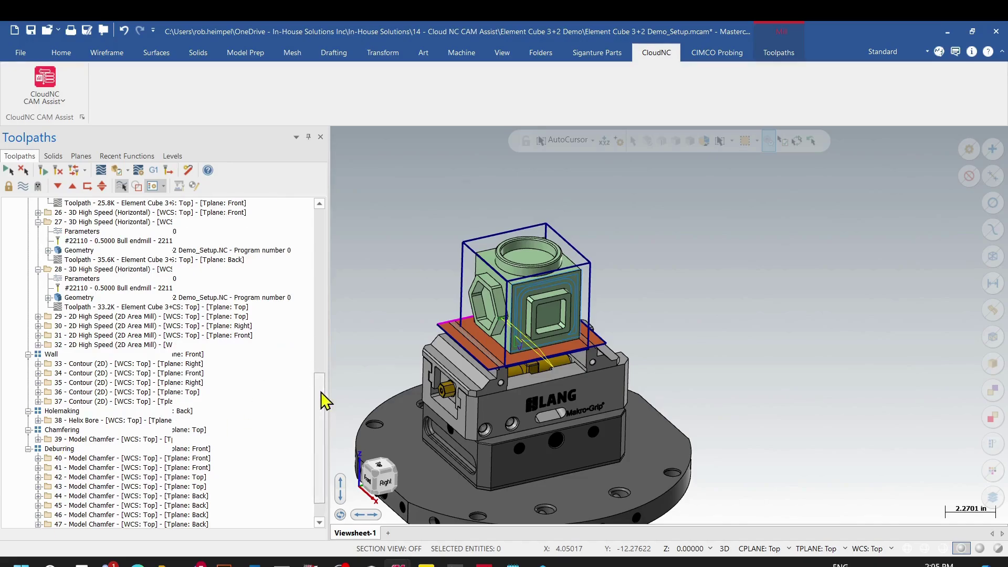
{"action": "scroll", "coordinate": [315, 434], "scroll_direction": "up", "scroll_amount": 10}
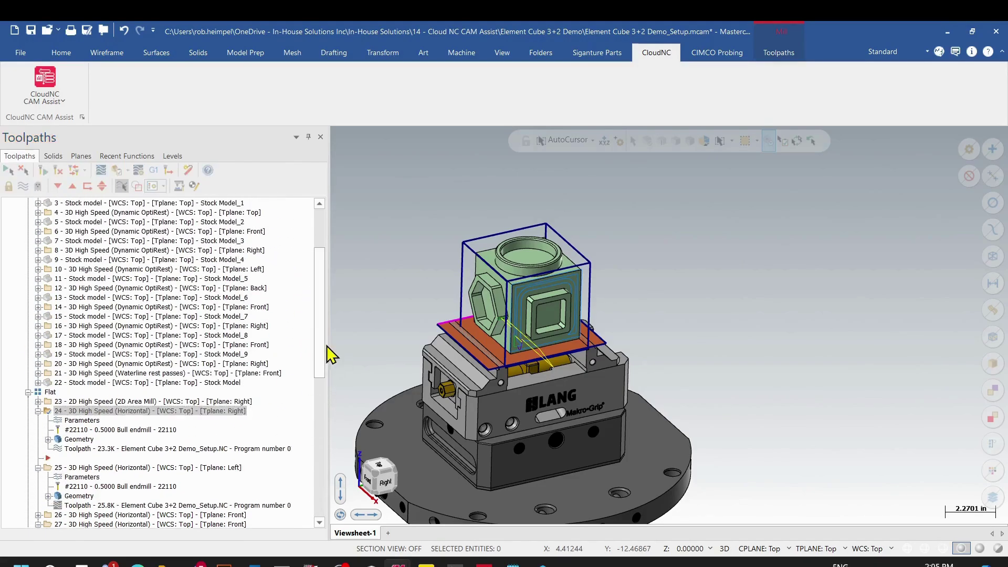
{"action": "scroll", "coordinate": [322, 342], "scroll_direction": "down", "scroll_amount": 3}
{"action": "left_click", "coordinate": [89, 316]}
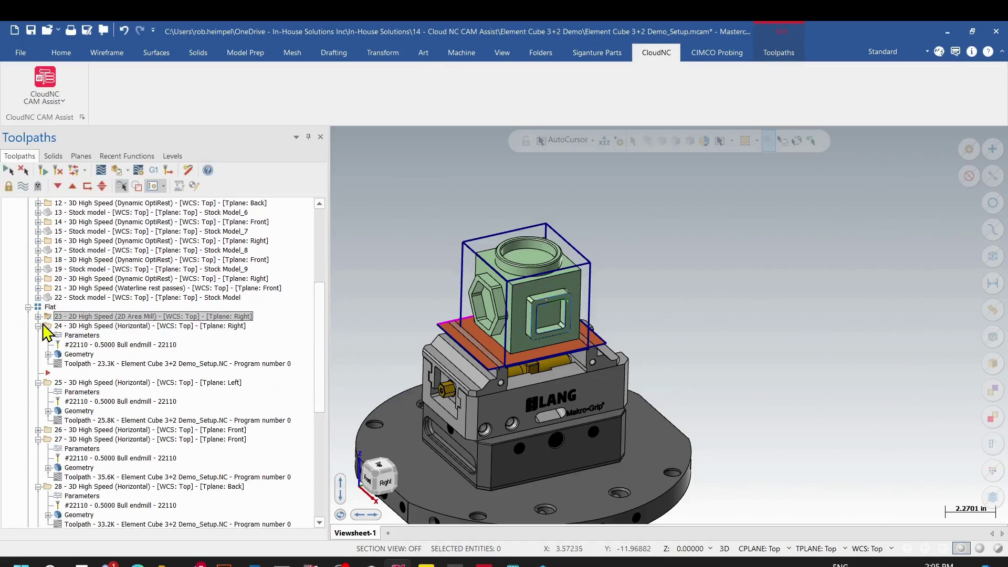
{"action": "left_click", "coordinate": [38, 316]}
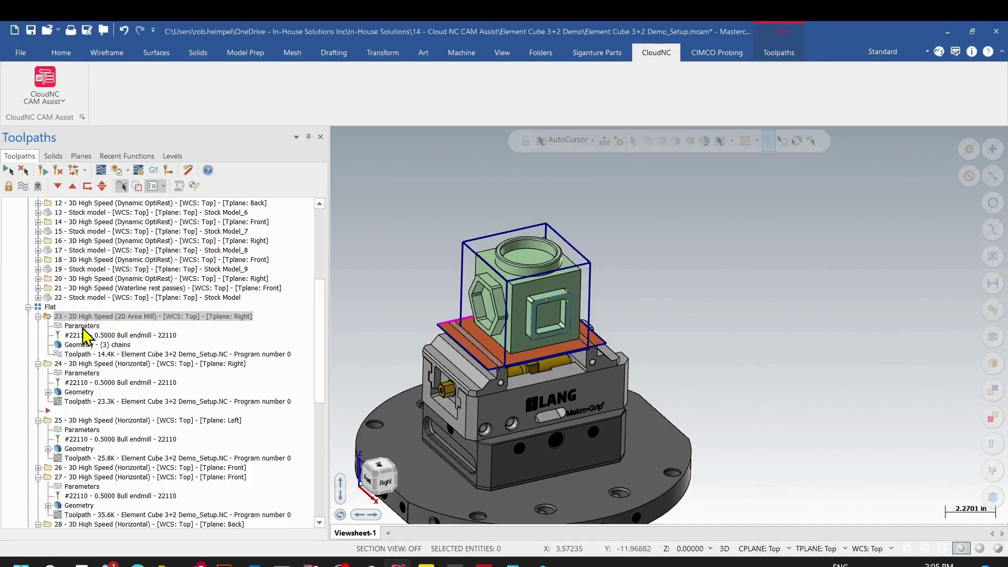
{"action": "left_click", "coordinate": [82, 326]}
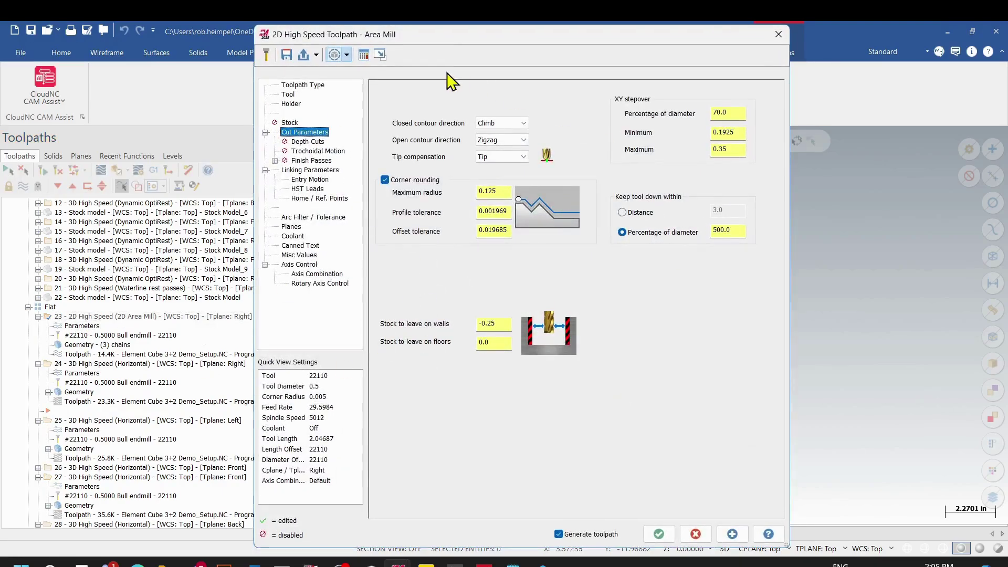
{"action": "left_click", "coordinate": [778, 34]}
Collapse the Flat group and select the whole CAM Assist group to display all toolpaths
{"action": "scroll", "coordinate": [42, 391], "scroll_direction": "up", "scroll_amount": 3}
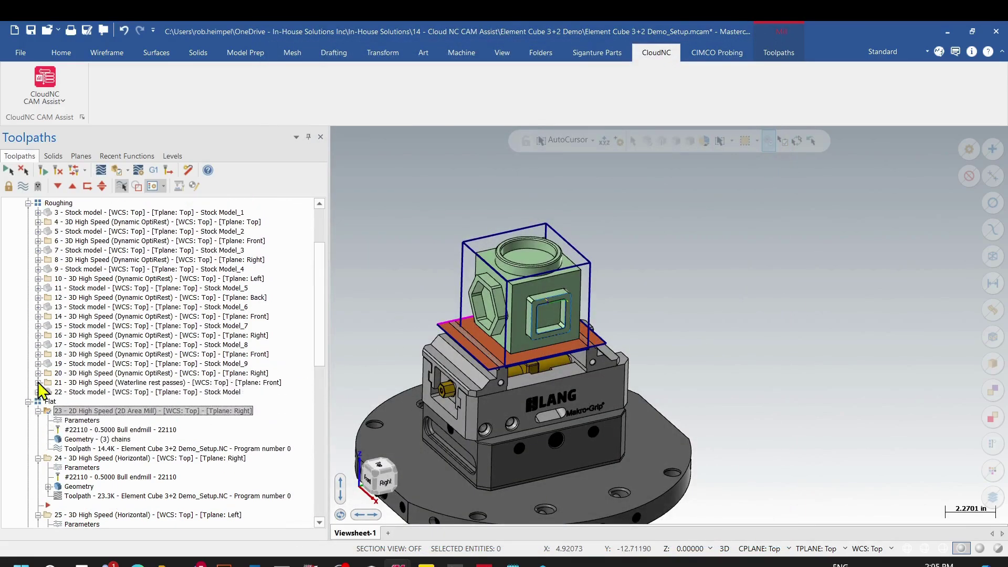
{"action": "left_click", "coordinate": [28, 402]}
{"action": "scroll", "coordinate": [29, 367], "scroll_direction": "up", "scroll_amount": 3}
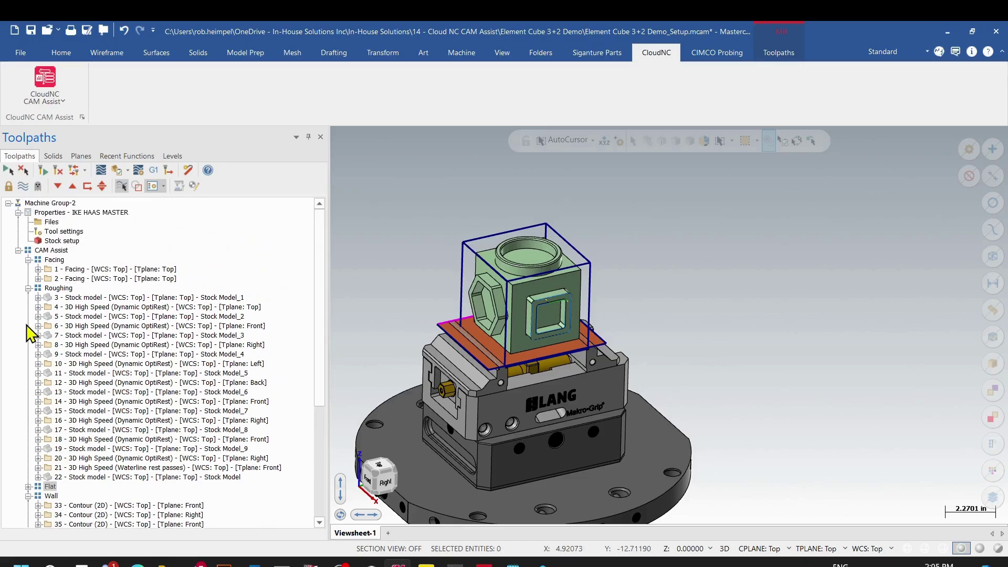
{"action": "left_click", "coordinate": [51, 251]}
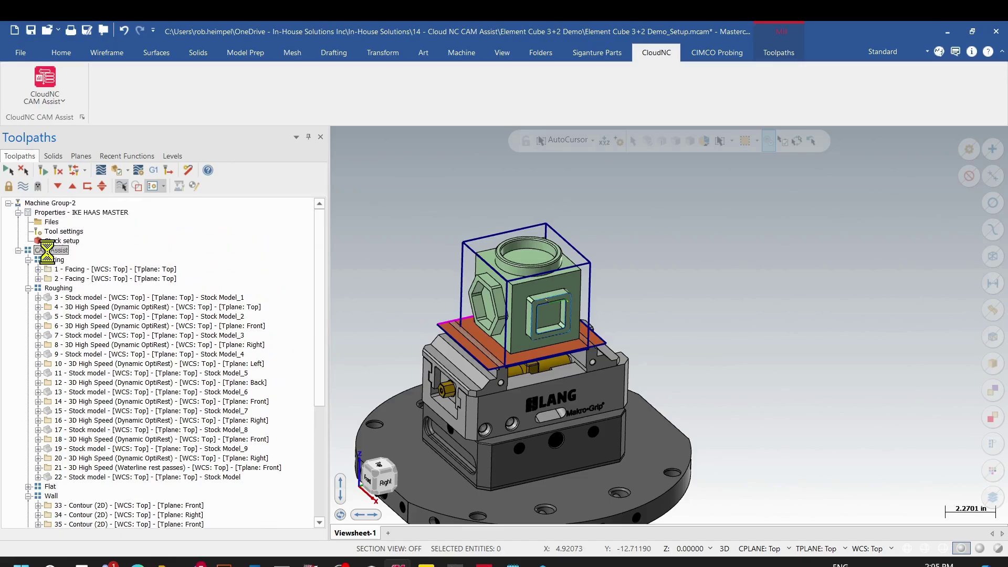
Verify all CAM Assist toolpaths in Mastercam Simulator and play the machining at reduced speed
{"action": "left_click", "coordinate": [126, 184]}
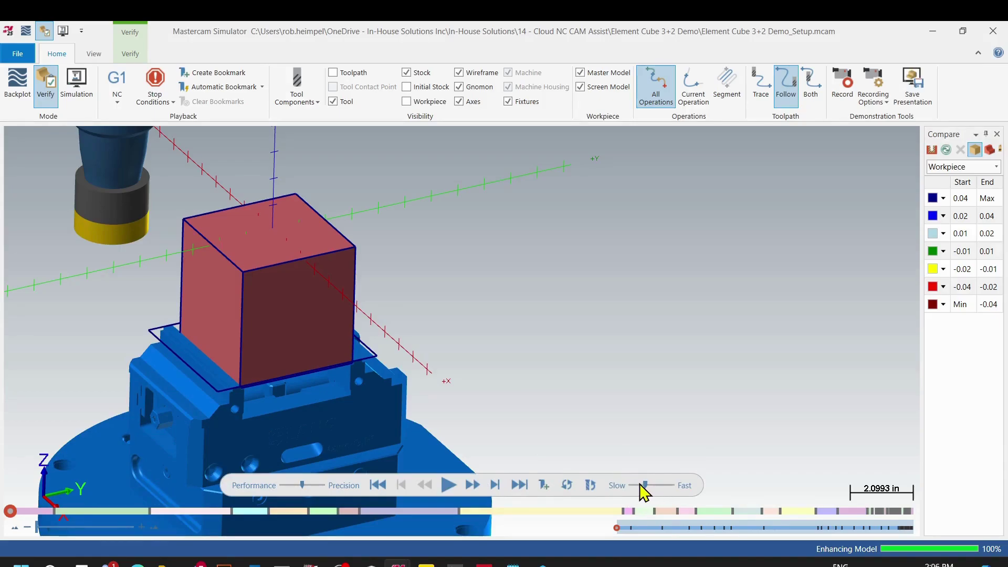
{"action": "left_click", "coordinate": [448, 485]}
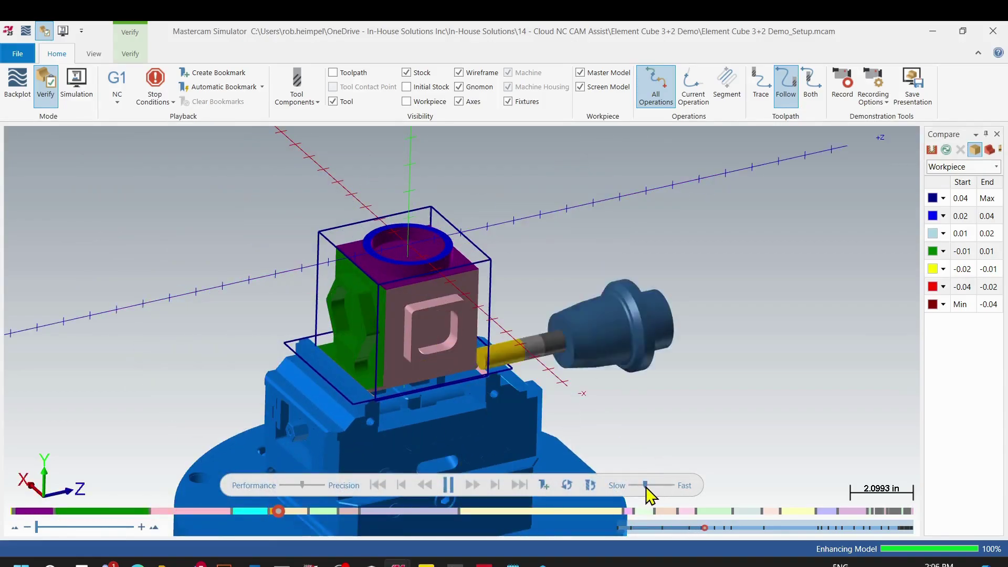
{"action": "left_click_drag", "start_coordinate": [652, 491], "coordinate": [644, 494]}
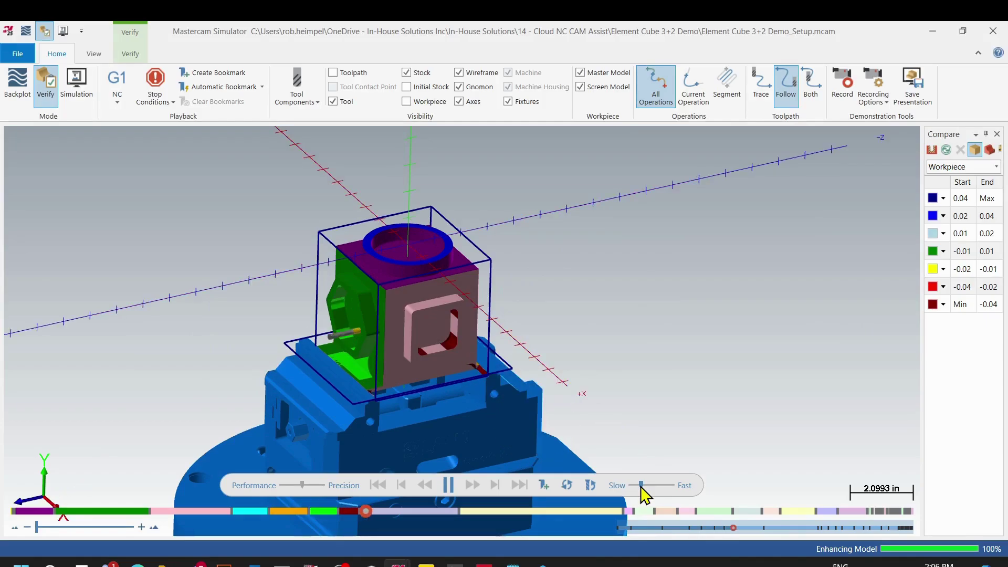
{"action": "scroll", "coordinate": [357, 313], "scroll_direction": "up", "scroll_amount": 4}
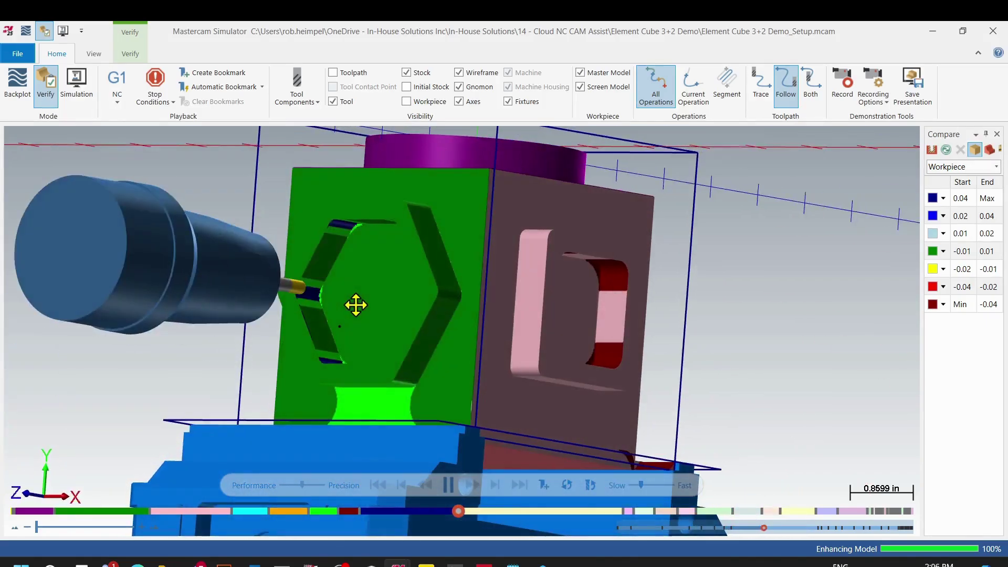
{"action": "scroll", "coordinate": [338, 318], "scroll_direction": "down", "scroll_amount": 1}
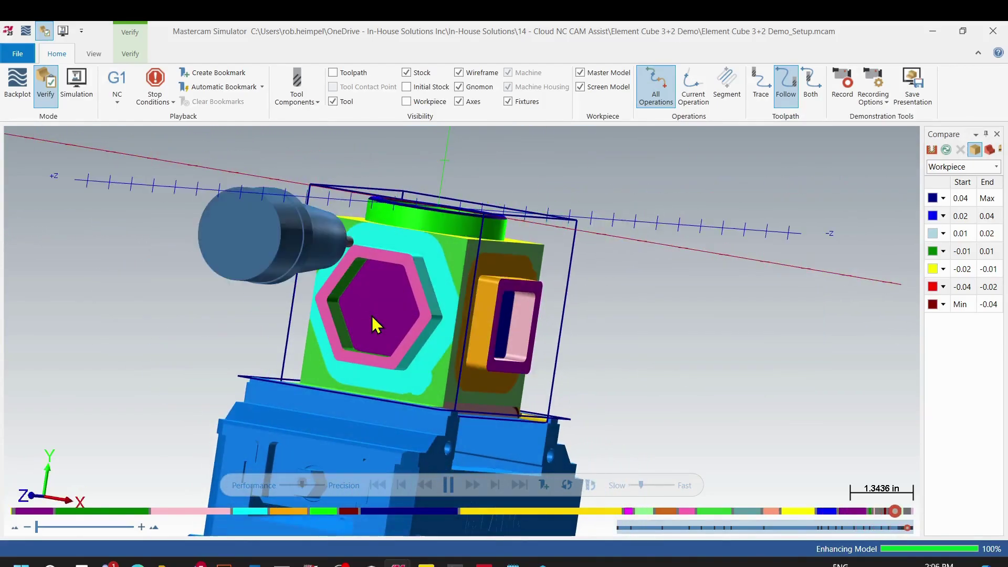
Compare the machined cube against the part model, inspect the green result, and close the simulator
{"action": "middle_click_drag", "start_coordinate": [378, 314], "coordinate": [510, 324]}
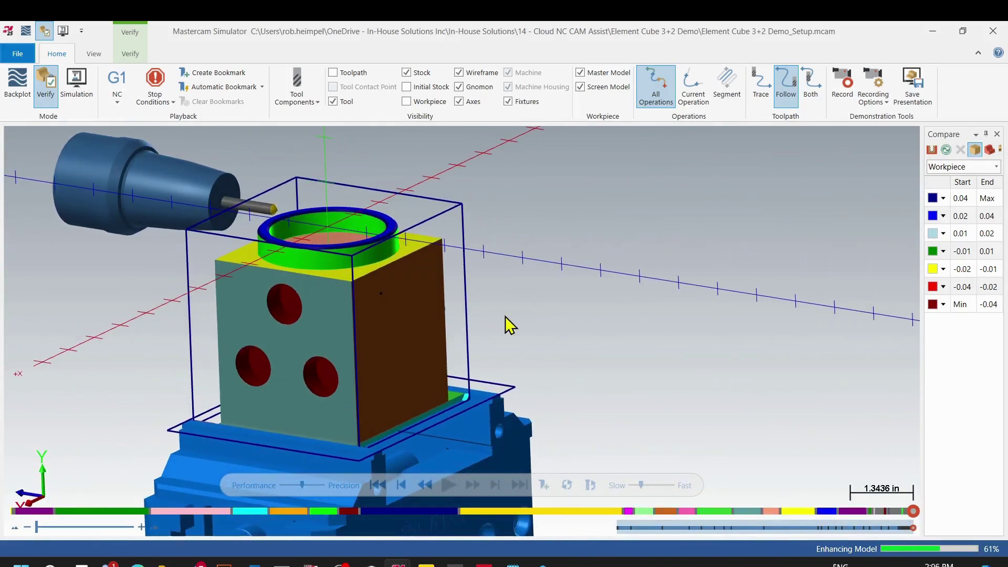
{"action": "middle_click_drag", "start_coordinate": [313, 328], "coordinate": [536, 313]}
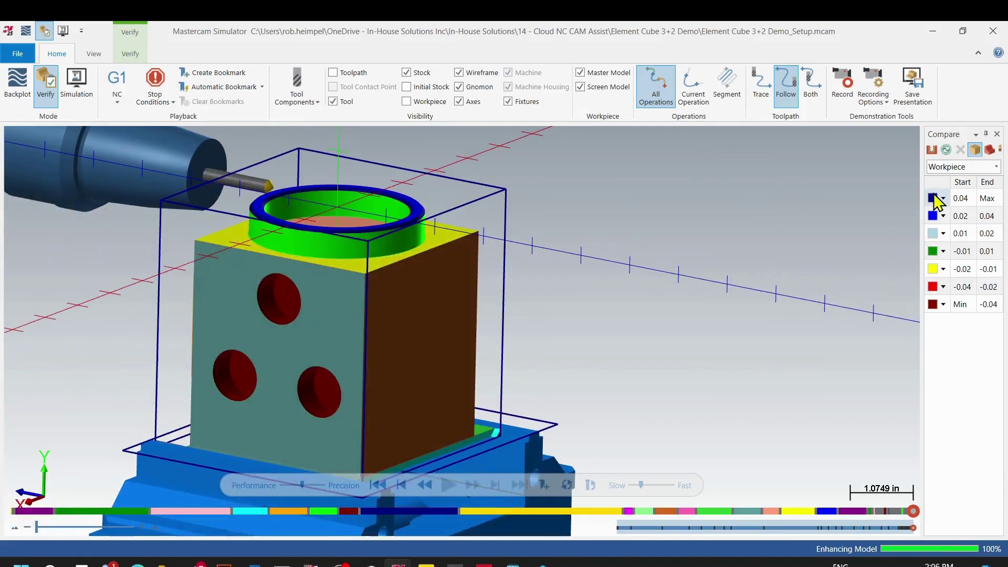
{"action": "left_click", "coordinate": [946, 150]}
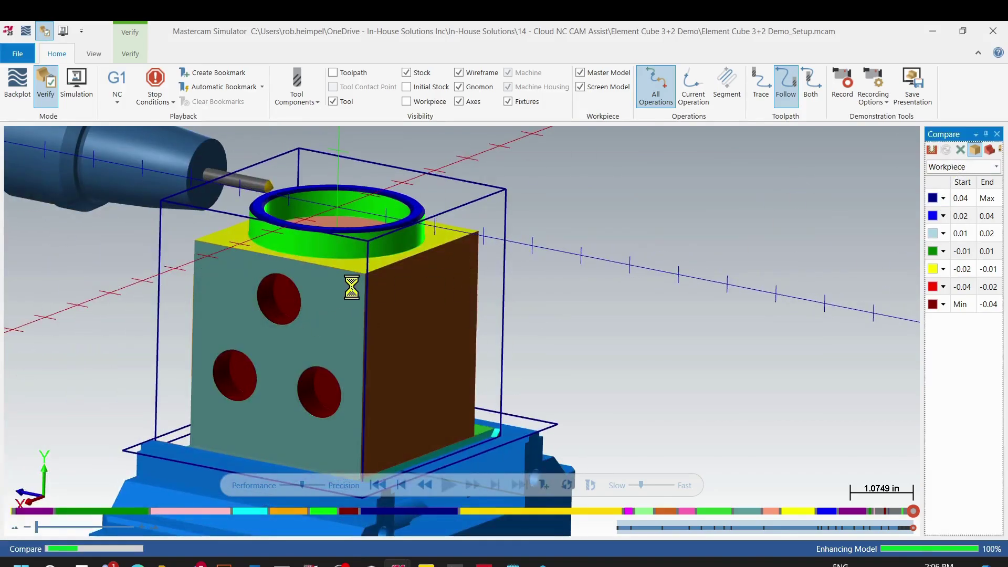
{"action": "mouse_move", "coordinate": [299, 322]}
{"action": "middle_mouse_down"}
{"action": "mouse_move", "coordinate": [263, 294]}
{"action": "mouse_move", "coordinate": [302, 315]}
{"action": "mouse_move", "coordinate": [293, 319]}
{"action": "middle_mouse_up"}
{"action": "scroll", "coordinate": [331, 267], "scroll_direction": "up", "scroll_amount": 2}
{"action": "middle_click_drag", "start_coordinate": [331, 268], "coordinate": [337, 223]}
{"action": "scroll", "coordinate": [325, 231], "scroll_direction": "up", "scroll_amount": 2}
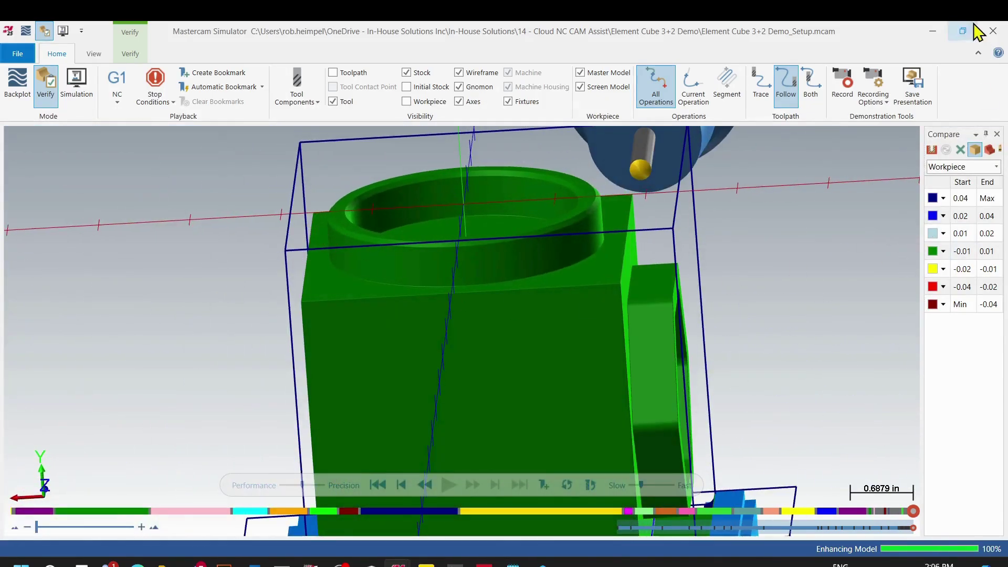
{"action": "left_click", "coordinate": [932, 31]}
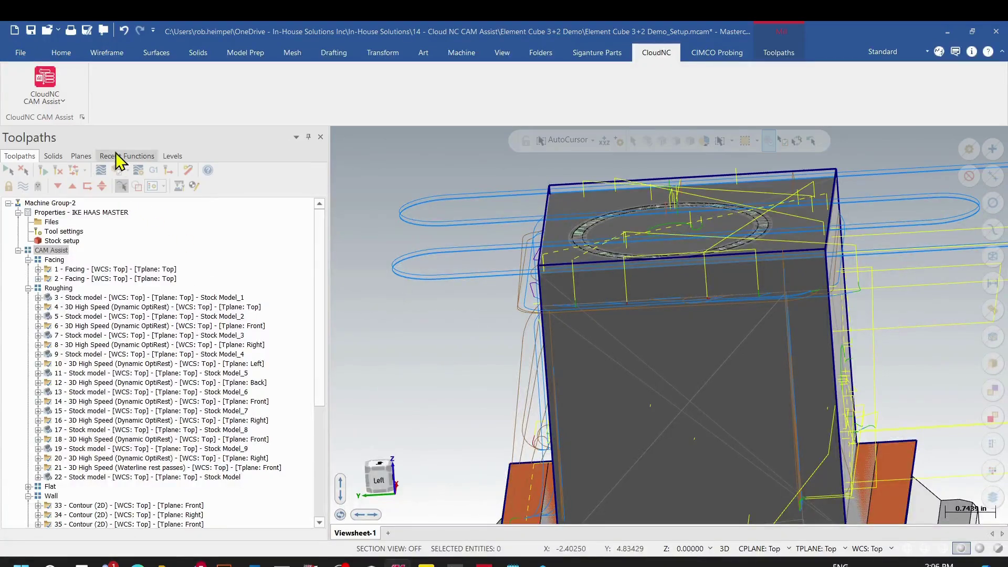
Make level 6 CAM Assist visible and hide the toolpath and stock display
{"action": "left_click", "coordinate": [170, 156]}
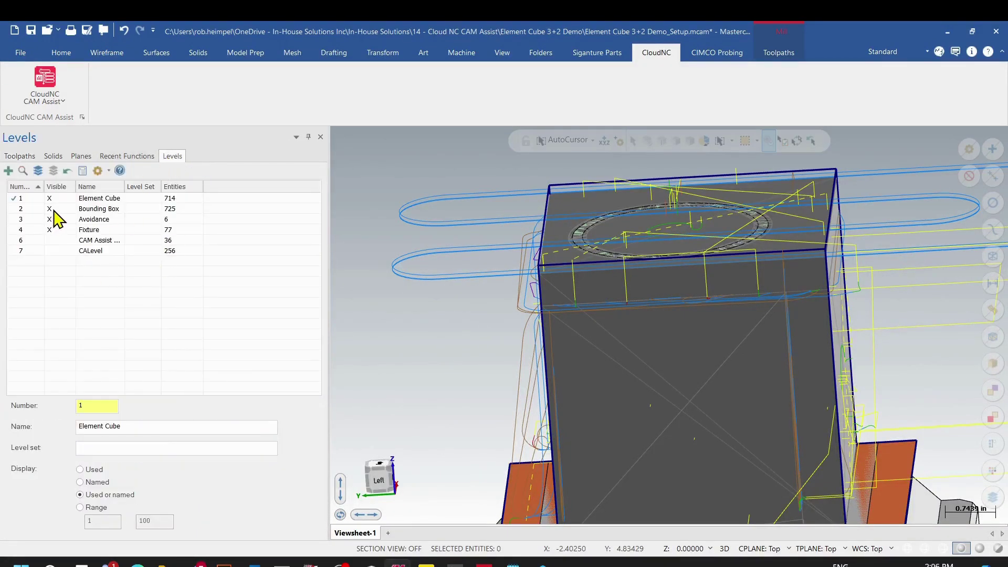
{"action": "left_click", "coordinate": [56, 241]}
{"action": "scroll", "coordinate": [483, 342], "scroll_direction": "down", "scroll_amount": 2}
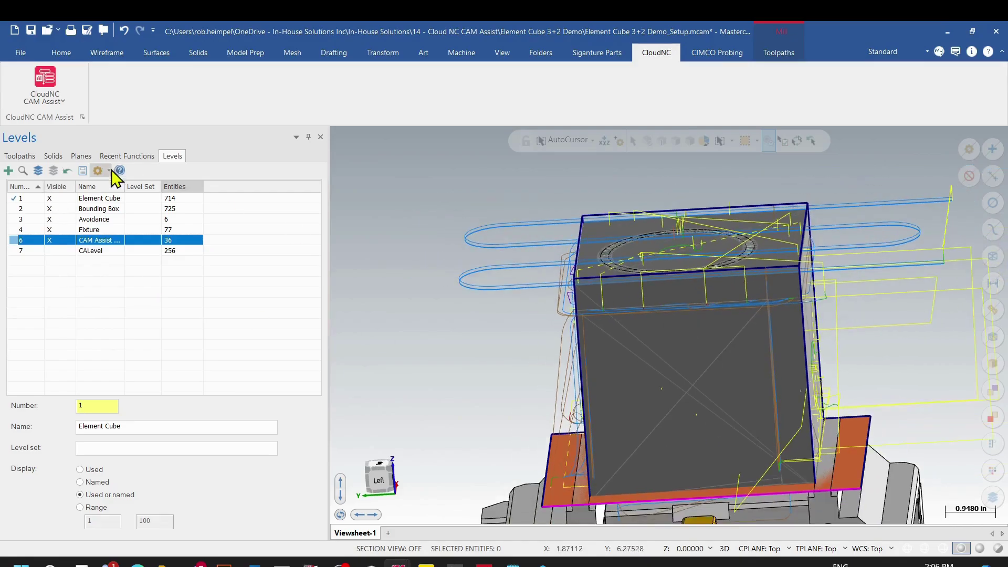
{"action": "left_click", "coordinate": [19, 156]}
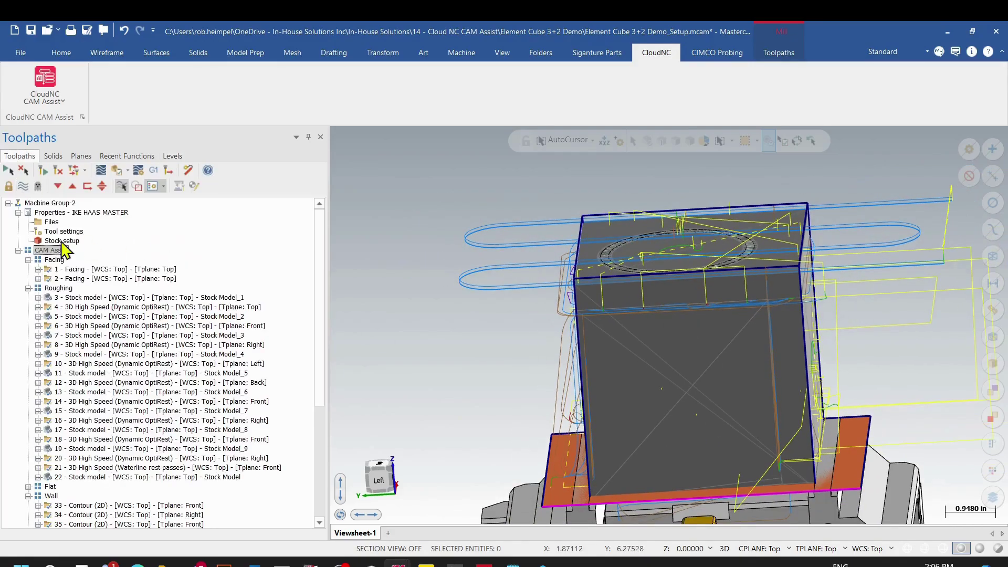
{"action": "left_click", "coordinate": [22, 186]}
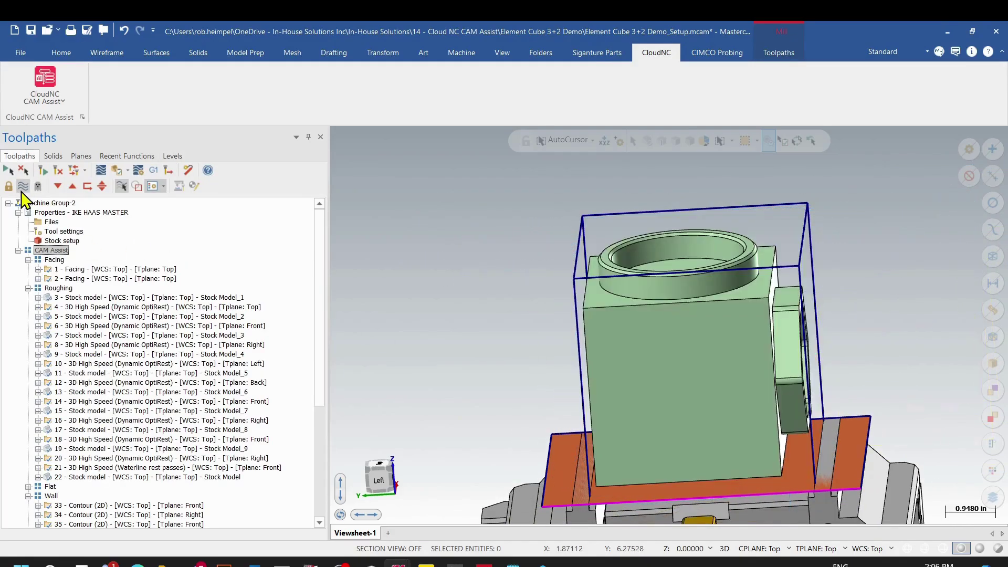
Toggle the CAM Assist level to check its discs fill the three holes, ending on the Toolpaths list
{"action": "left_click", "coordinate": [171, 156]}
{"action": "middle_click_drag", "start_coordinate": [523, 315], "coordinate": [672, 304]}
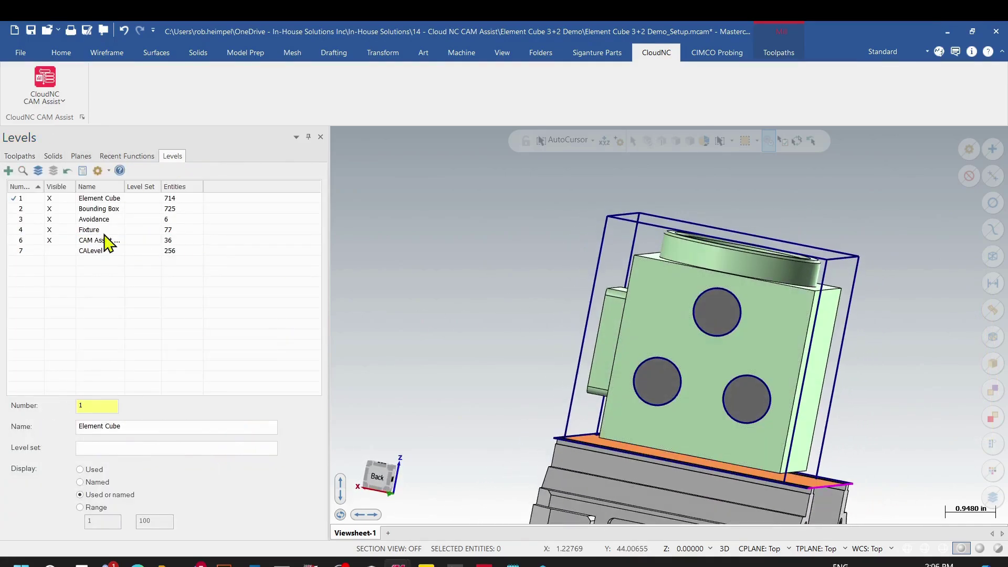
{"action": "scroll", "coordinate": [729, 336], "scroll_direction": "up", "scroll_amount": 2}
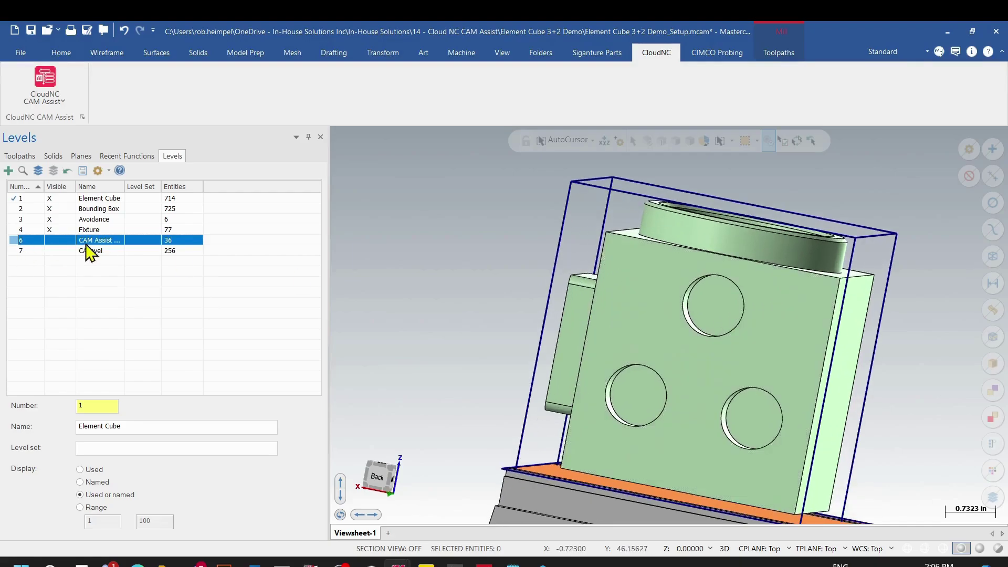
{"action": "left_click", "coordinate": [62, 240]}
{"action": "left_click", "coordinate": [62, 240]}
{"action": "left_click", "coordinate": [63, 240]}
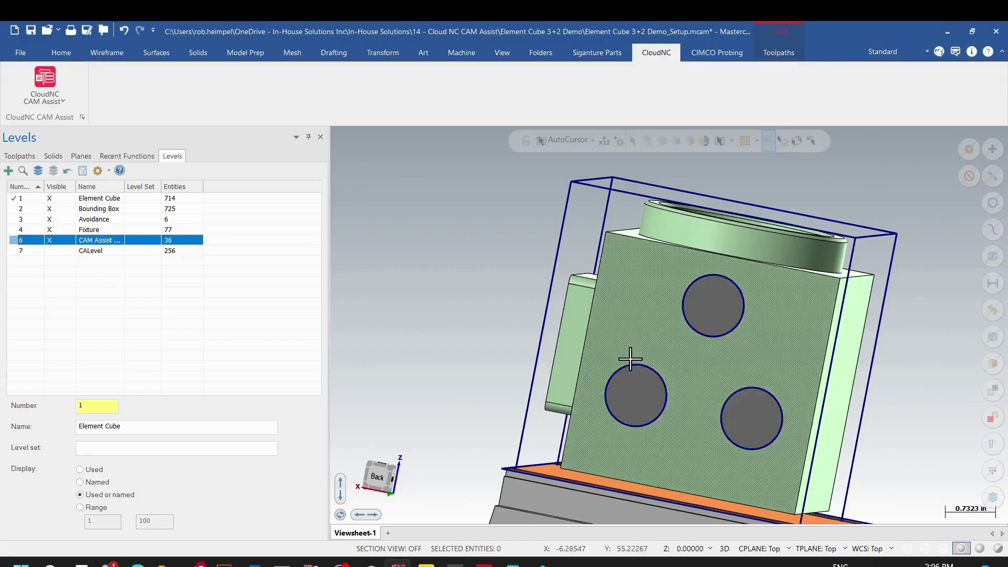
{"action": "middle_click_drag", "start_coordinate": [632, 357], "coordinate": [611, 442]}
{"action": "scroll", "coordinate": [699, 313], "scroll_direction": "up", "scroll_amount": 4}
{"action": "scroll", "coordinate": [724, 375], "scroll_direction": "down", "scroll_amount": 3}
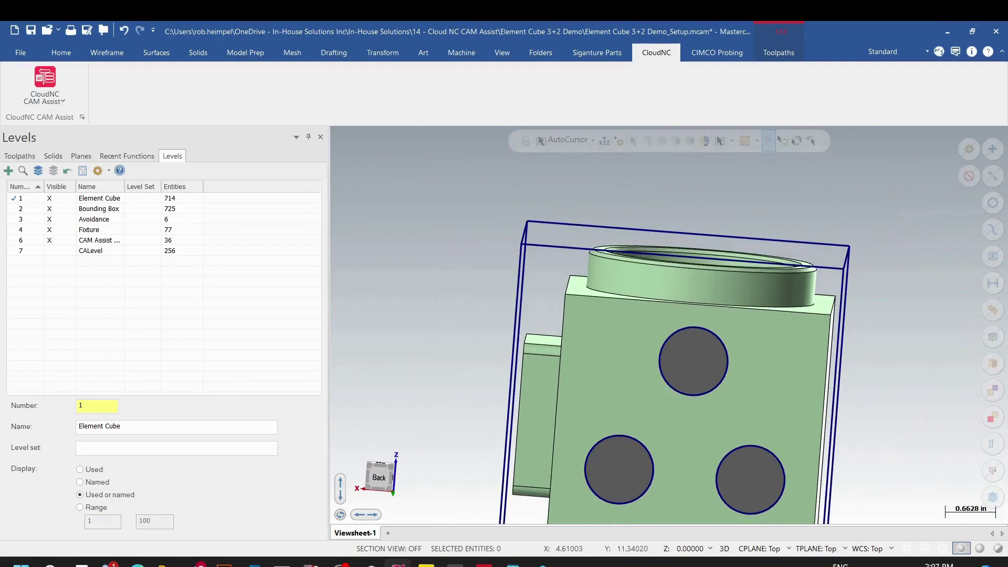
{"action": "left_click", "coordinate": [30, 157]}
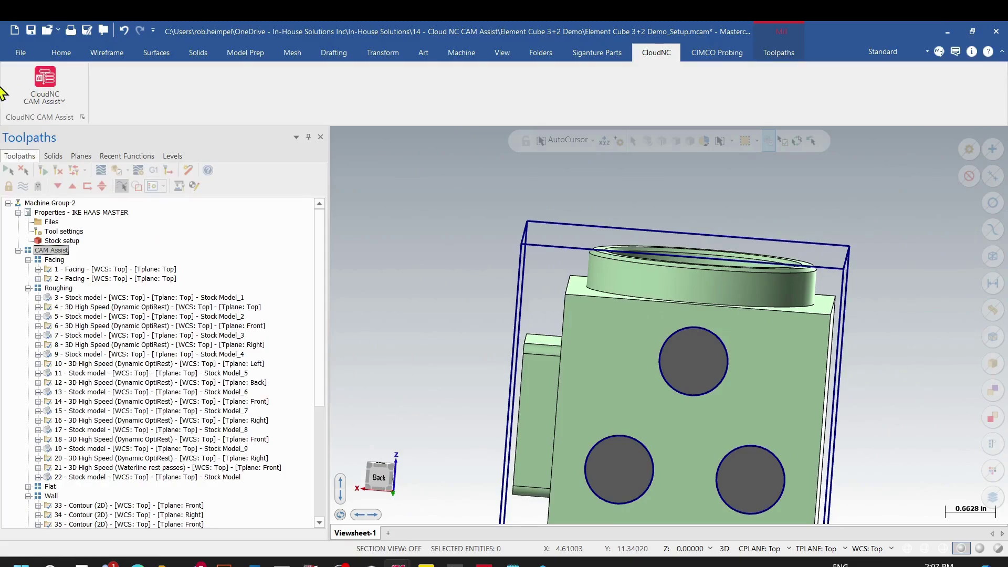
{"action": "middle_click_drag", "start_coordinate": [881, 407], "coordinate": [559, 378]}
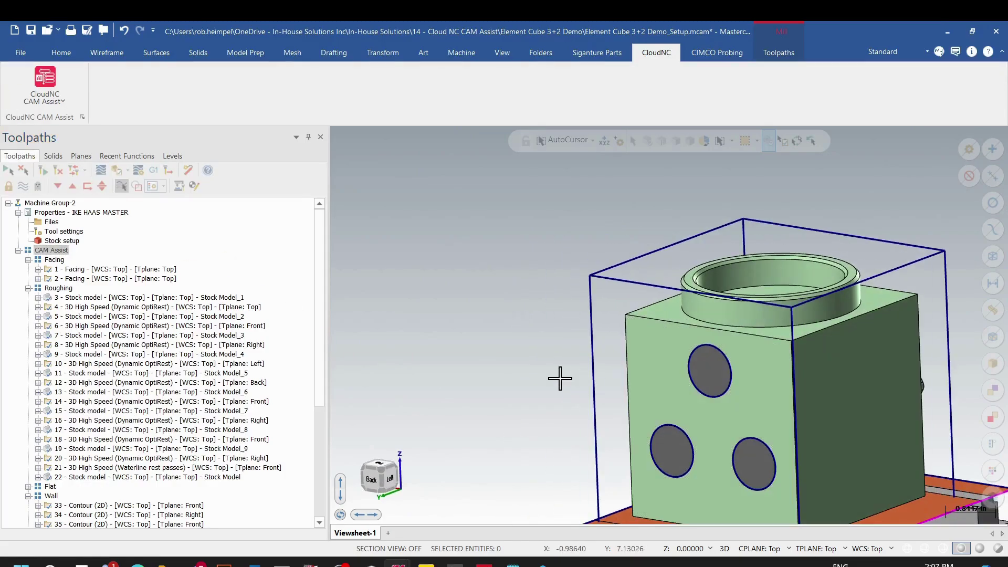